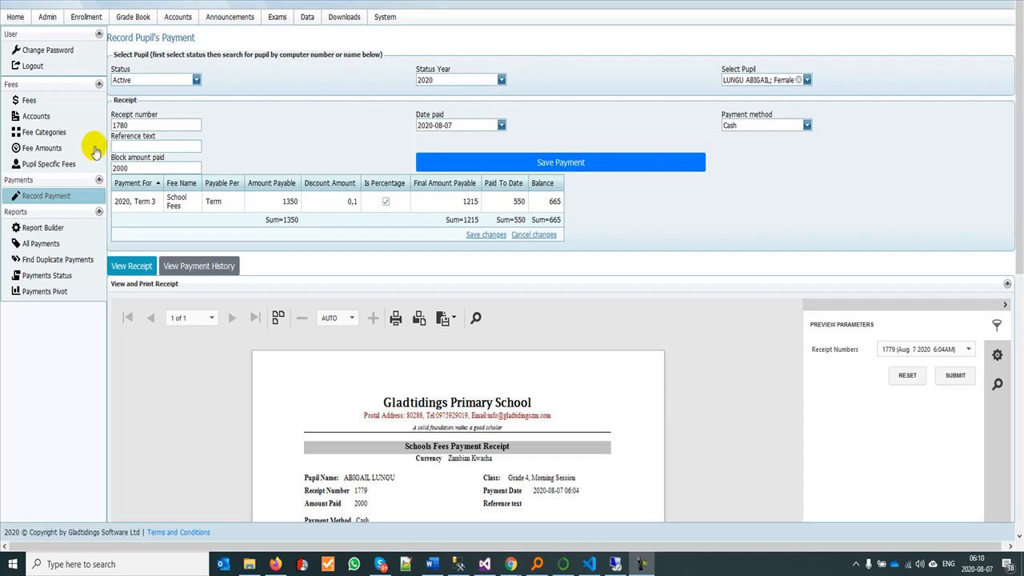
Step: Open the school's fee list and examine the Opening Balance and Fine entries
{"action": "left_click", "coordinate": [34, 102]}
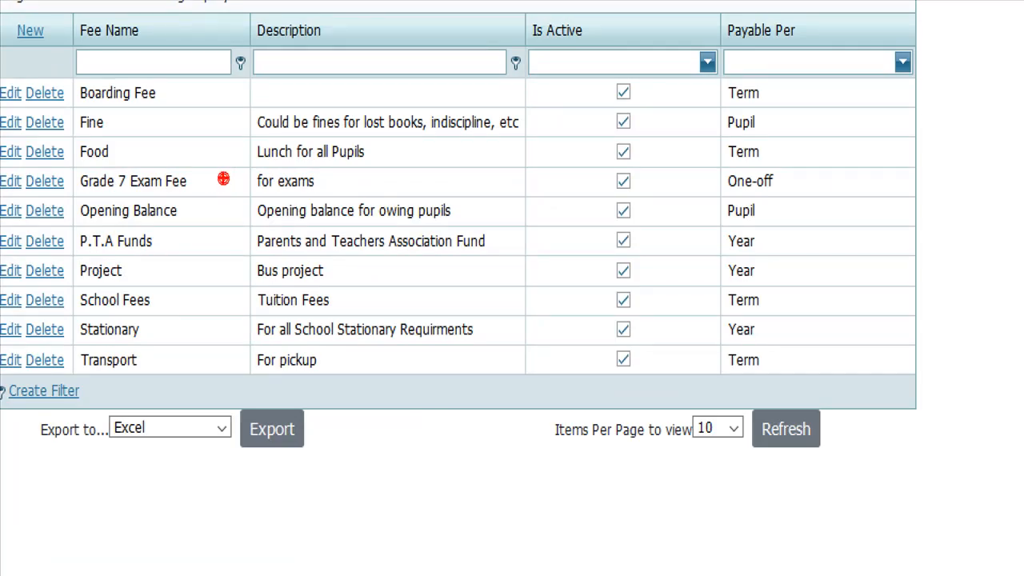
{"action": "mouse_move", "coordinate": [80, 222]}
{"action": "left_mouse_down"}
{"action": "mouse_move", "coordinate": [198, 240]}
{"action": "mouse_move", "coordinate": [211, 198]}
{"action": "mouse_move", "coordinate": [81, 216]}
{"action": "left_mouse_up"}
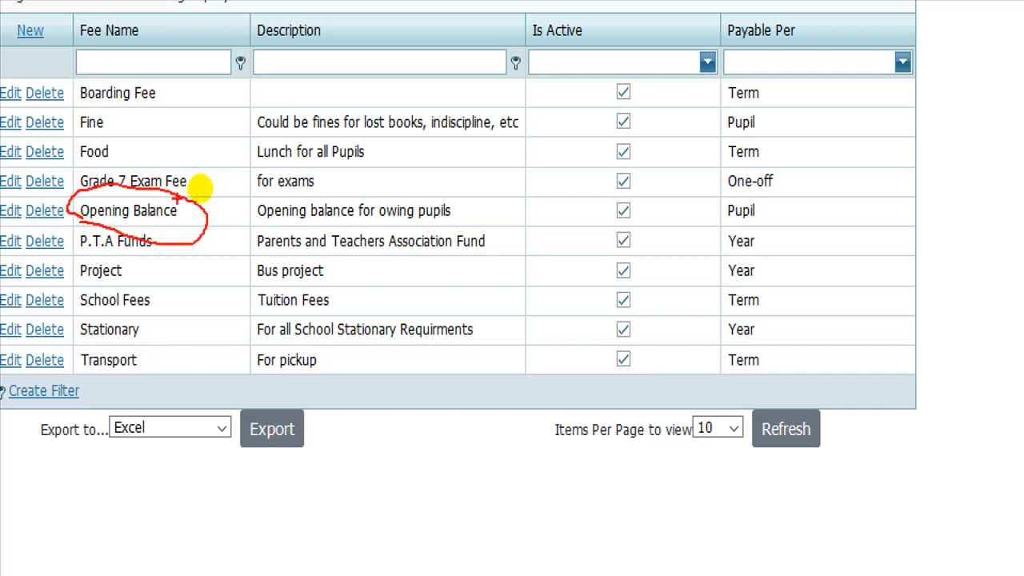
{"action": "mouse_move", "coordinate": [80, 128]}
{"action": "left_mouse_down"}
{"action": "mouse_move", "coordinate": [121, 131]}
{"action": "mouse_move", "coordinate": [84, 103]}
{"action": "mouse_move", "coordinate": [74, 121]}
{"action": "left_mouse_up"}
{"action": "key", "text": "Escape"}
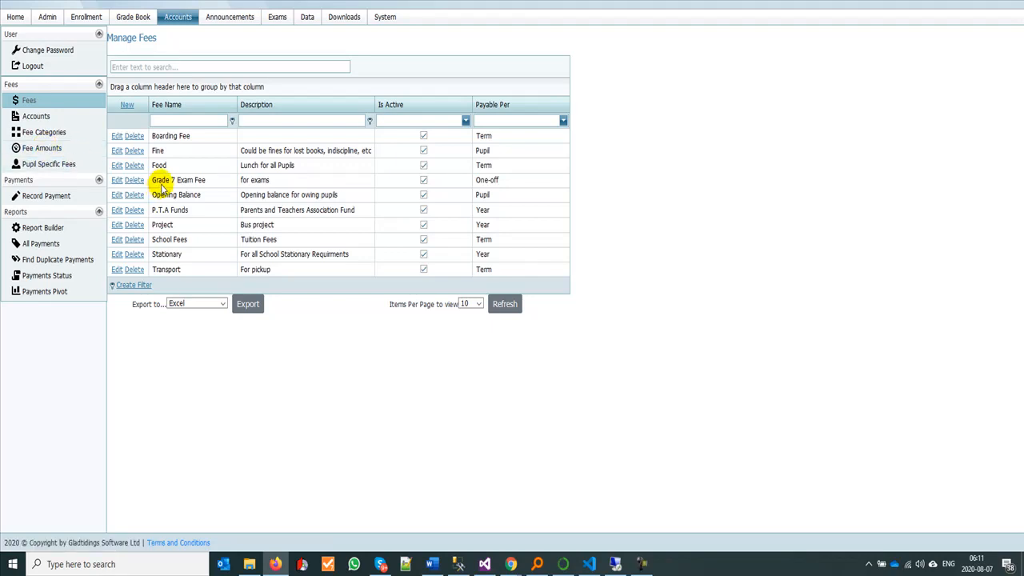
Step: Open the pupil-specific fees page and set the pupil status to Active and the status year to 2020
{"action": "left_click", "coordinate": [48, 165]}
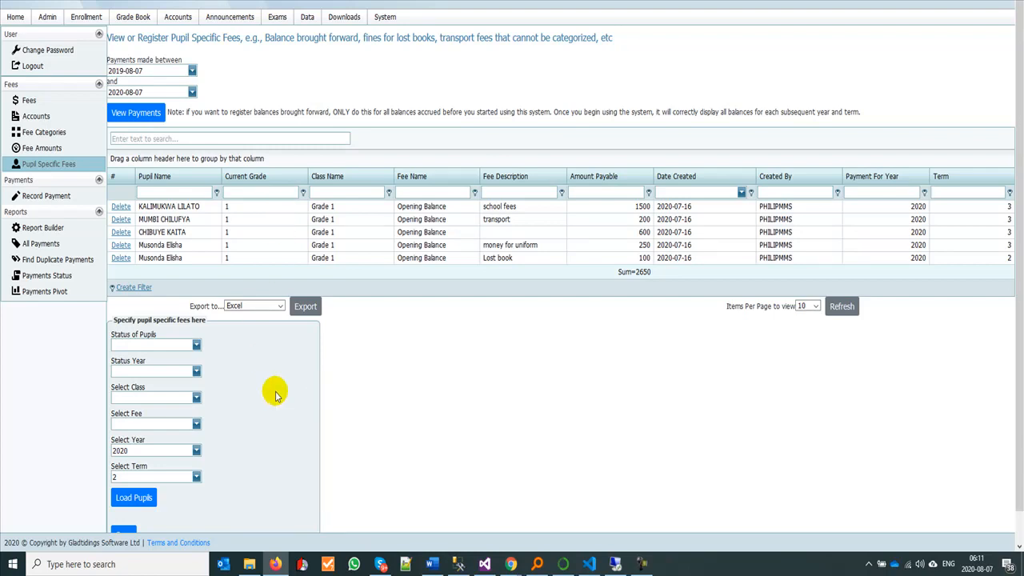
{"action": "scroll", "coordinate": [276, 396], "scroll_direction": "down", "scroll_amount": 1}
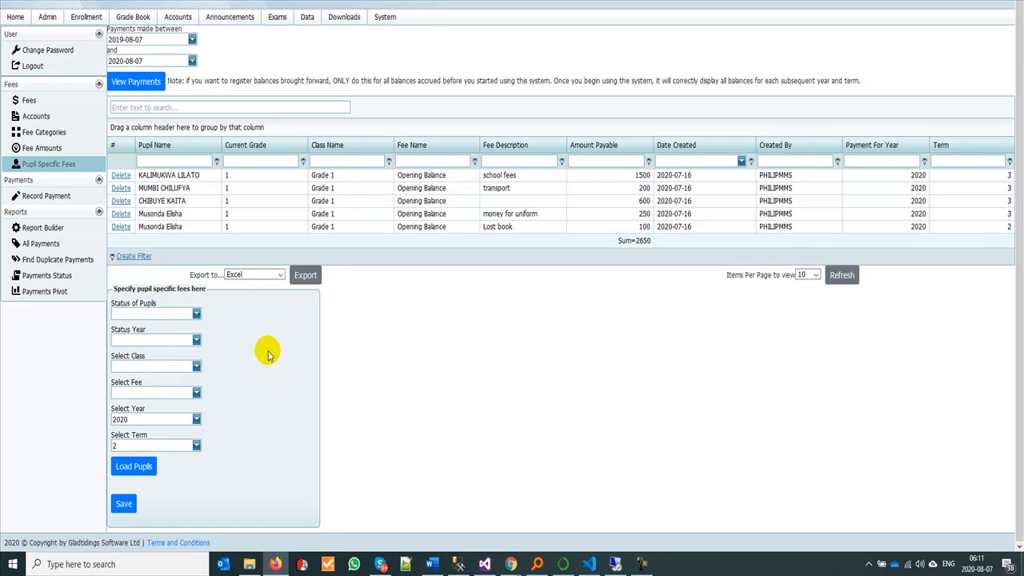
{"action": "left_click", "coordinate": [196, 314]}
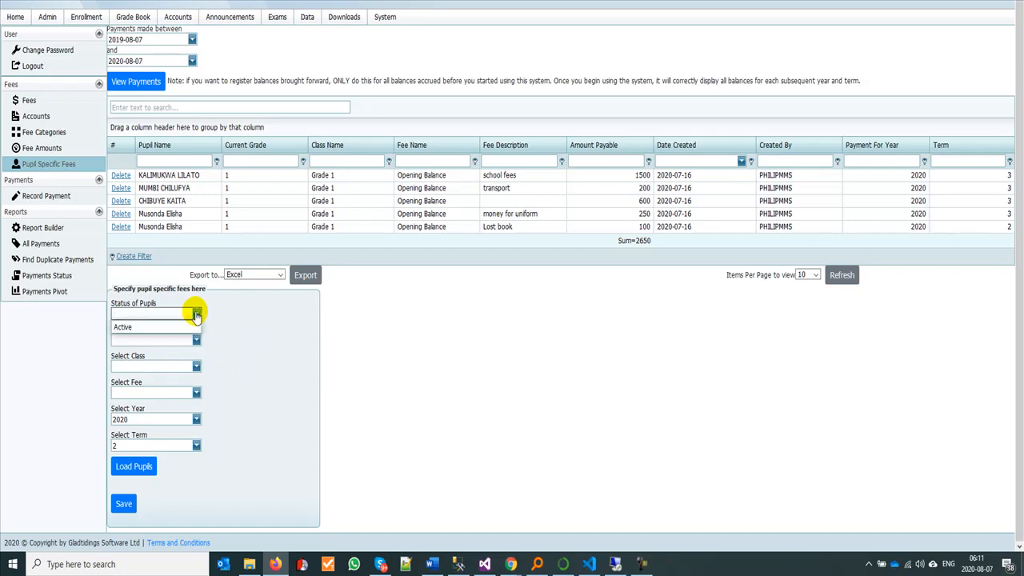
{"action": "left_click", "coordinate": [183, 326]}
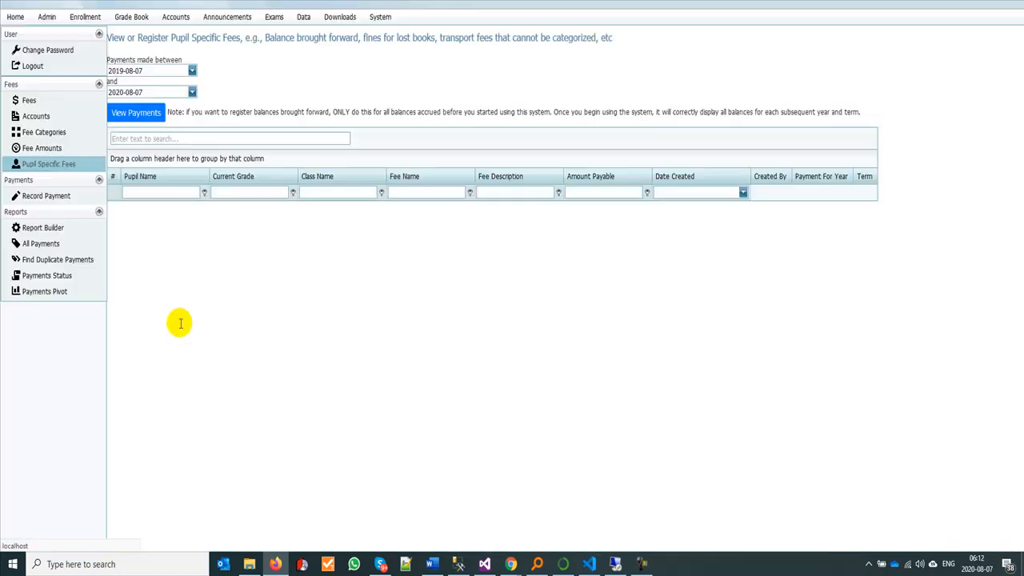
{"action": "left_click", "coordinate": [157, 372]}
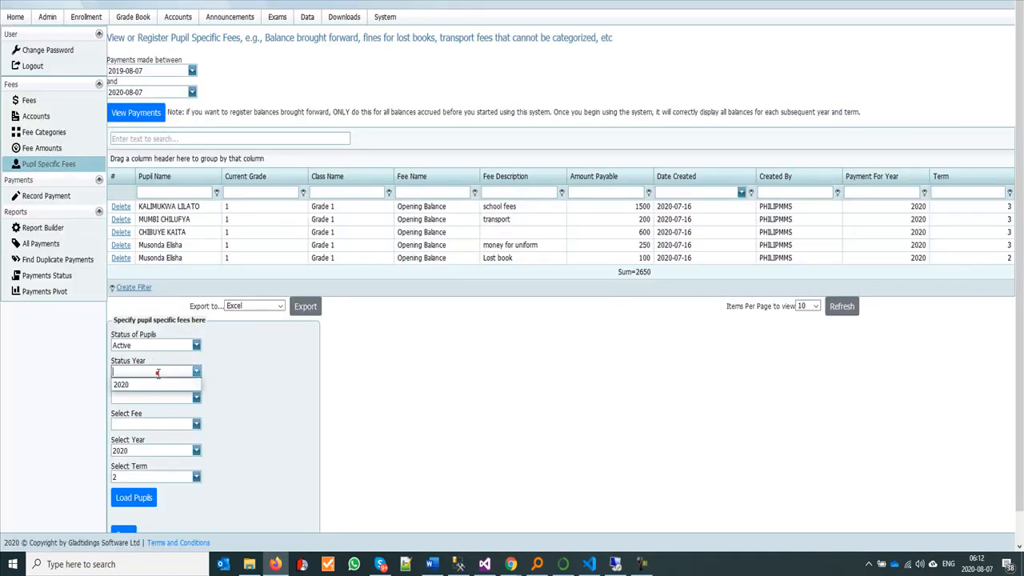
{"action": "left_click", "coordinate": [152, 385]}
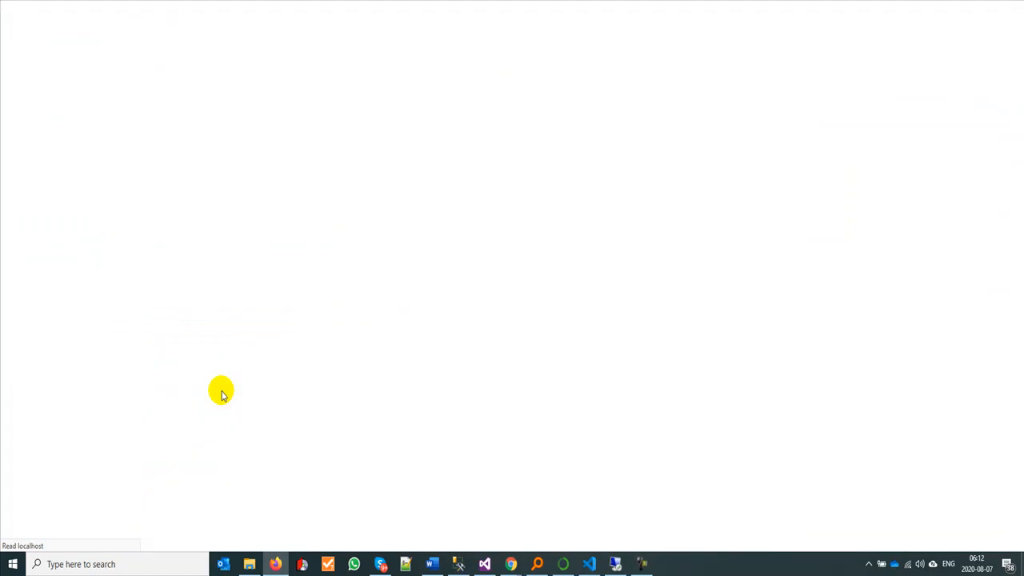
Step: Set the class for the pupil-specific fee to Grade 7
{"action": "left_click", "coordinate": [154, 365]}
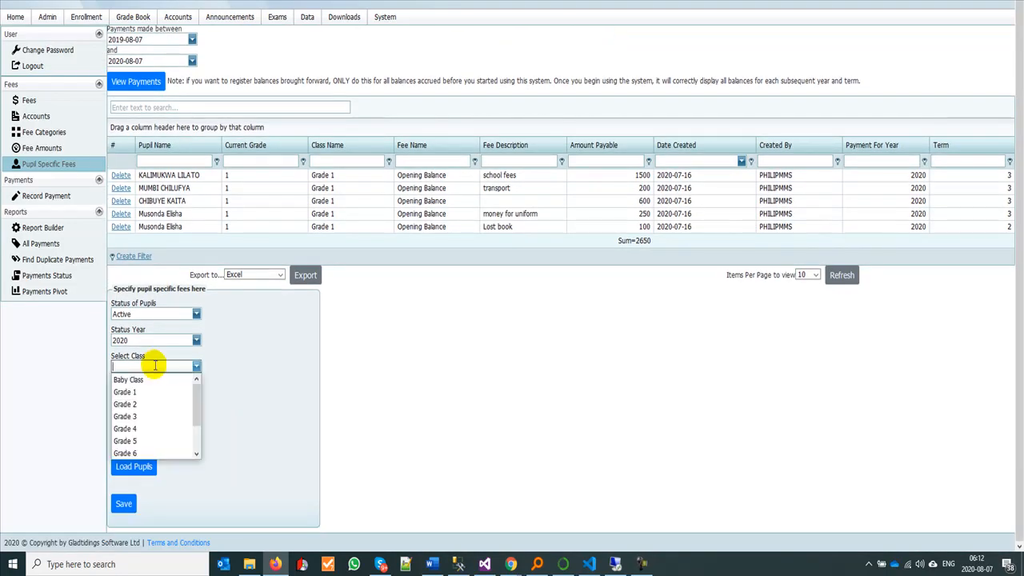
{"action": "type", "text": "Grade"}
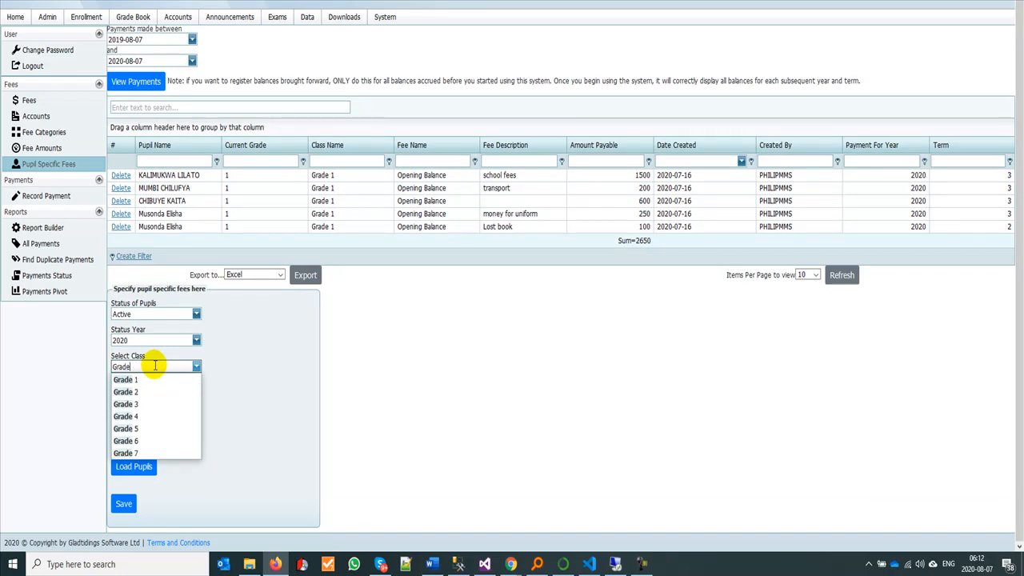
{"action": "type", "text": " 7"}
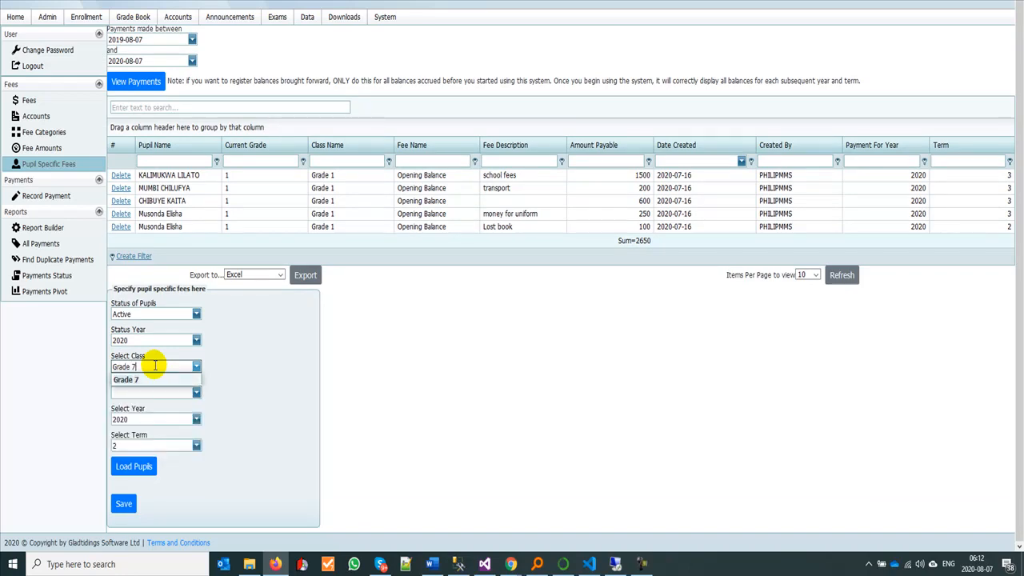
{"action": "left_click", "coordinate": [150, 377]}
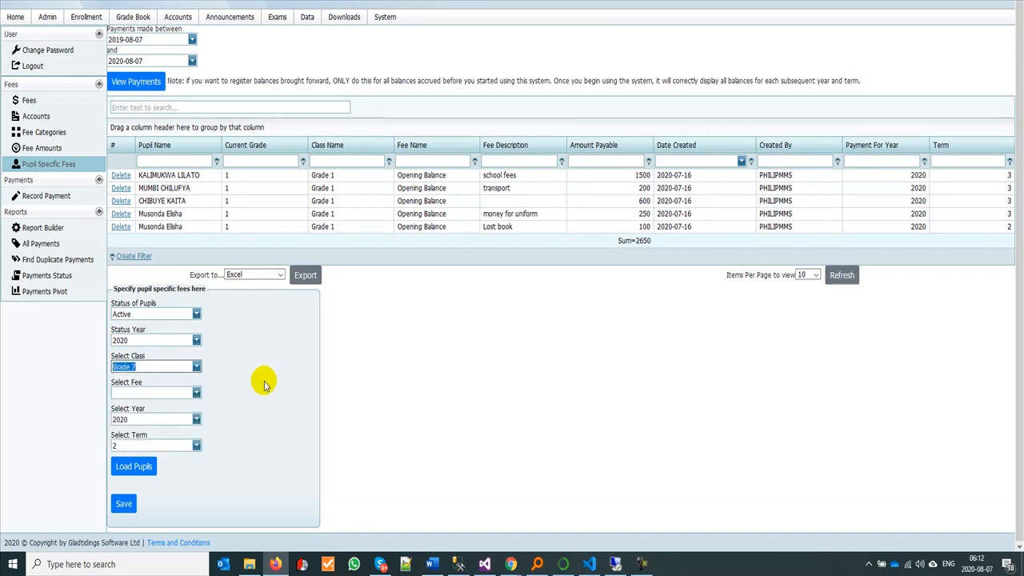
Step: Compare the fees offered for pupil-specific registration with the Payable Per values of Fine and Opening Balance in the fee list
{"action": "left_click", "coordinate": [139, 393]}
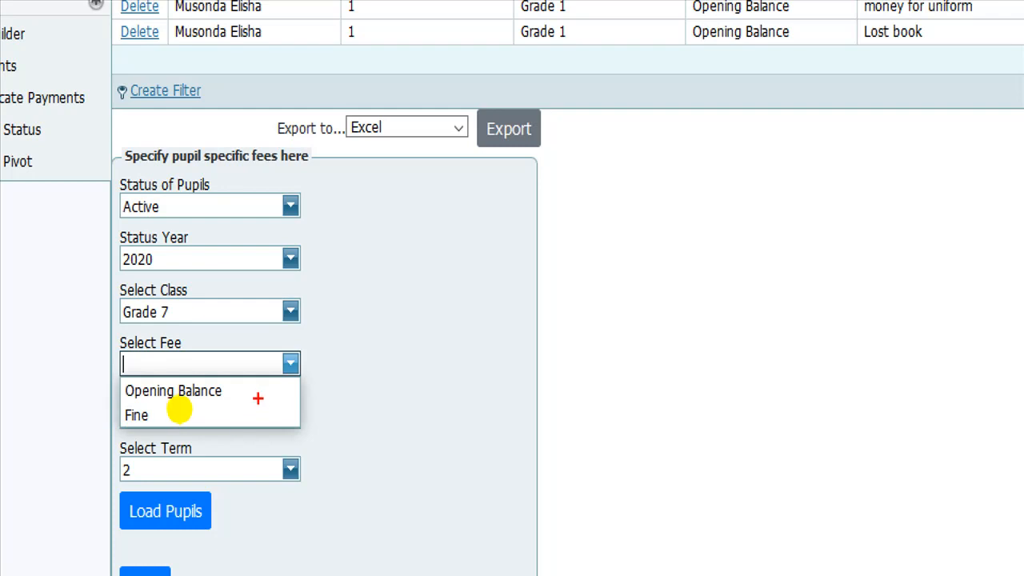
{"action": "mouse_move", "coordinate": [242, 385]}
{"action": "left_mouse_down"}
{"action": "mouse_move", "coordinate": [271, 418]}
{"action": "mouse_move", "coordinate": [235, 404]}
{"action": "left_mouse_up"}
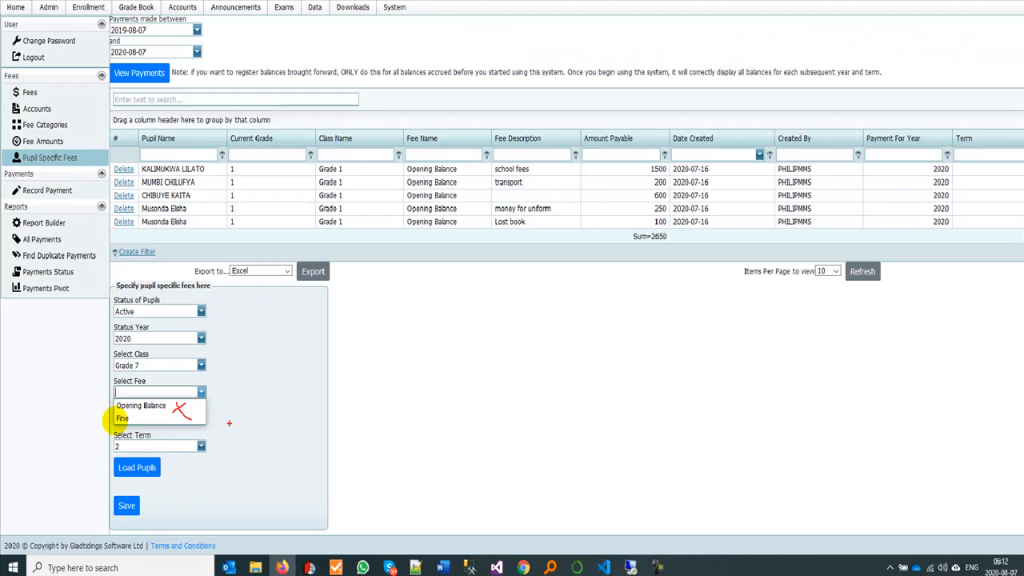
{"action": "left_click", "coordinate": [35, 104]}
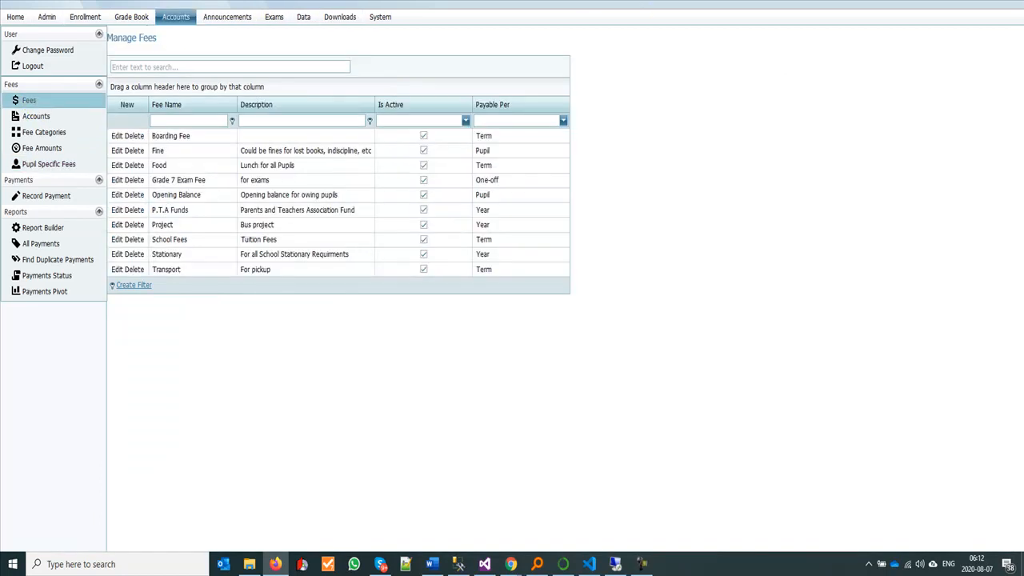
{"action": "double_click", "coordinate": [492, 150]}
{"action": "left_click", "coordinate": [541, 163]}
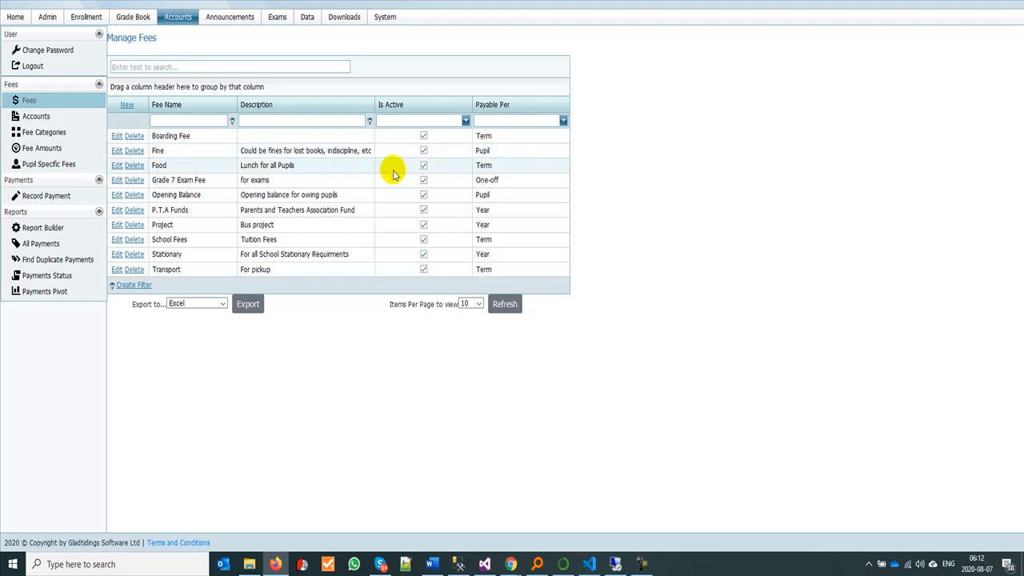
{"action": "left_click_drag", "start_coordinate": [470, 152], "coordinate": [498, 155]}
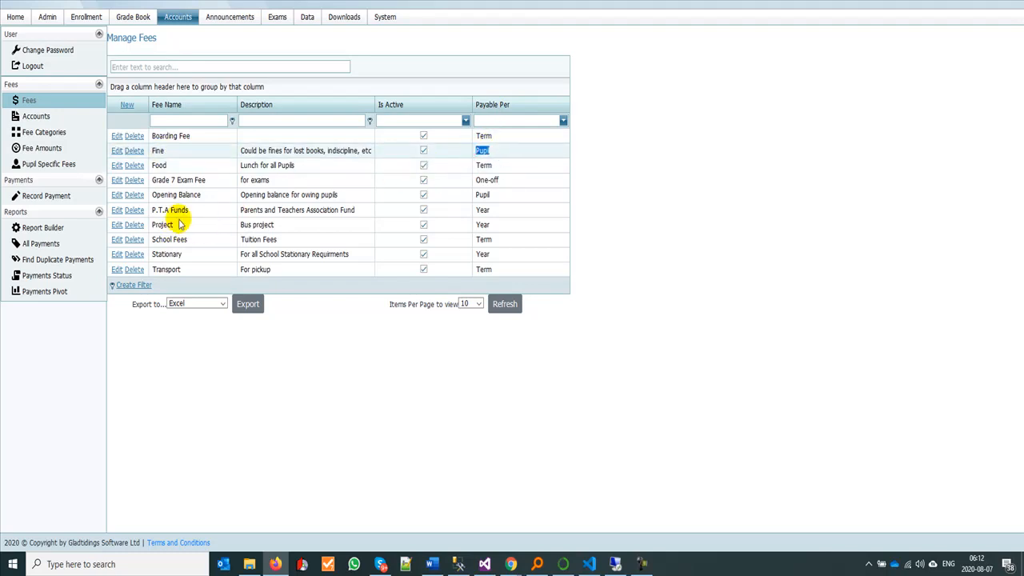
{"action": "left_click_drag", "start_coordinate": [476, 196], "coordinate": [497, 200]}
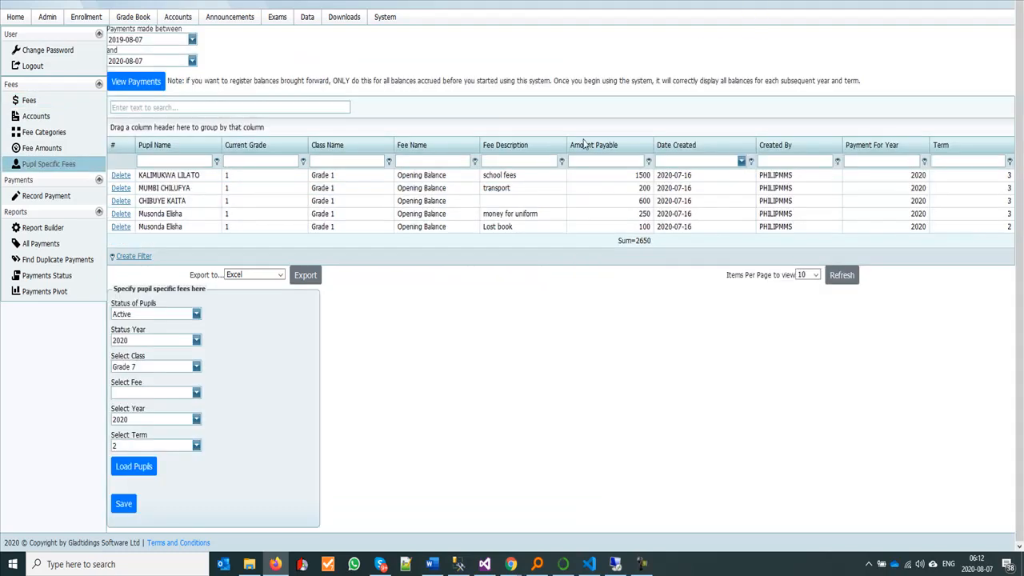
Step: Choose Opening Balance as the pupil-specific fee and load the Grade 7 pupils for 2020, term 2
{"action": "left_click", "coordinate": [197, 394]}
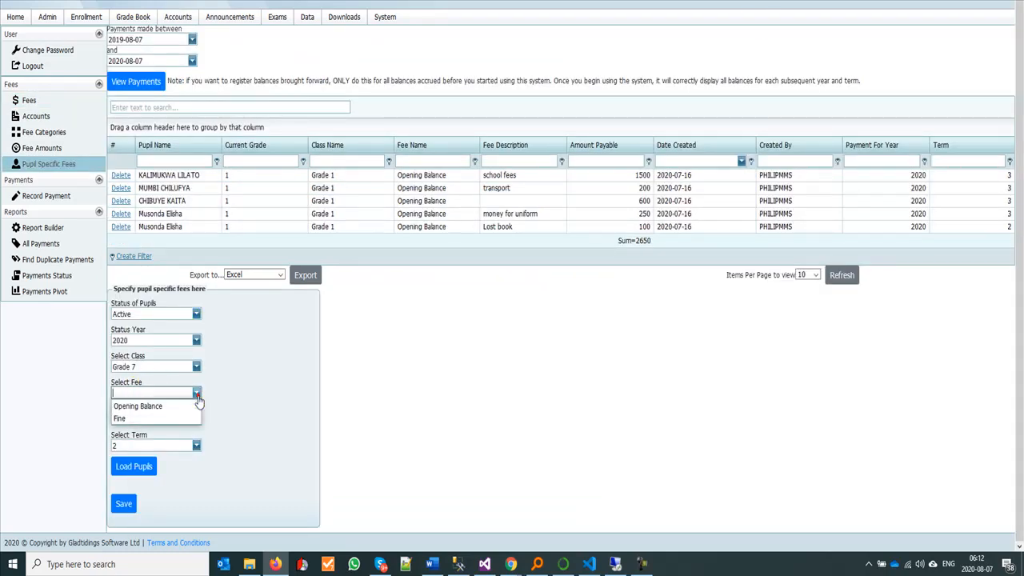
{"action": "left_click", "coordinate": [183, 406]}
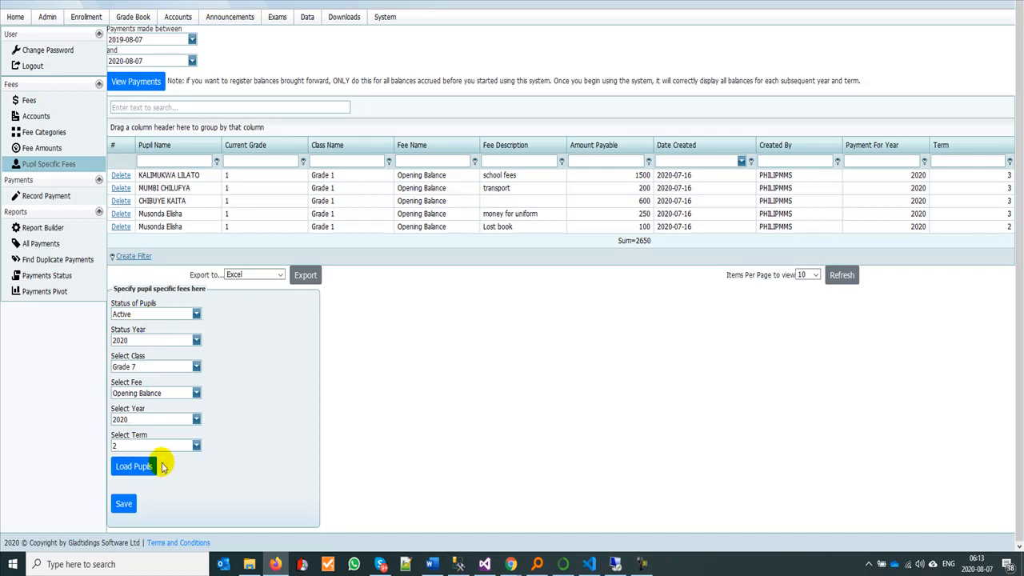
{"action": "left_click", "coordinate": [138, 467]}
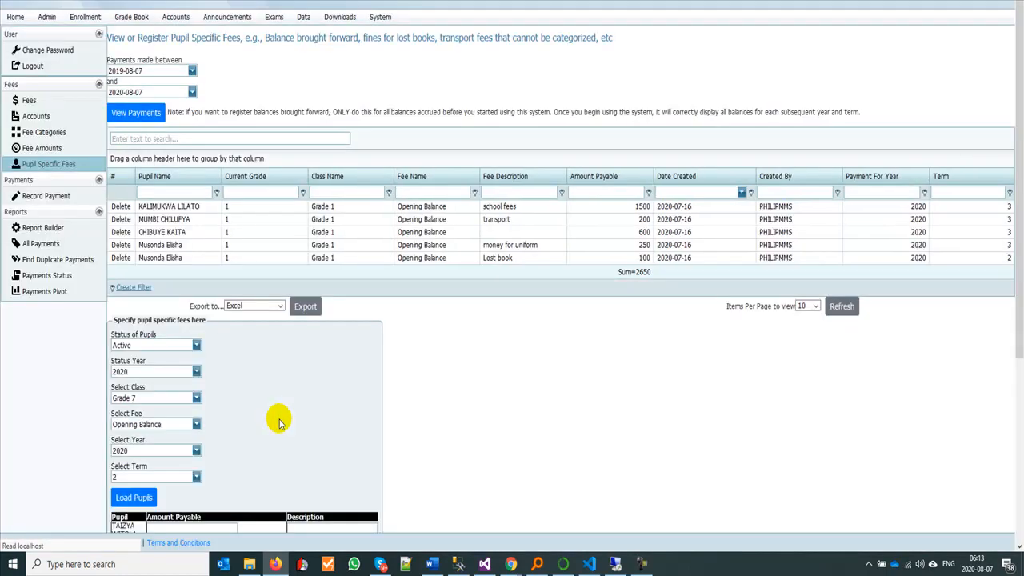
Step: Enter an amount payable of 3000 for the second-to-last pupil with the description "owing since grade 3"
{"action": "scroll", "coordinate": [290, 394], "scroll_direction": "down", "scroll_amount": 3}
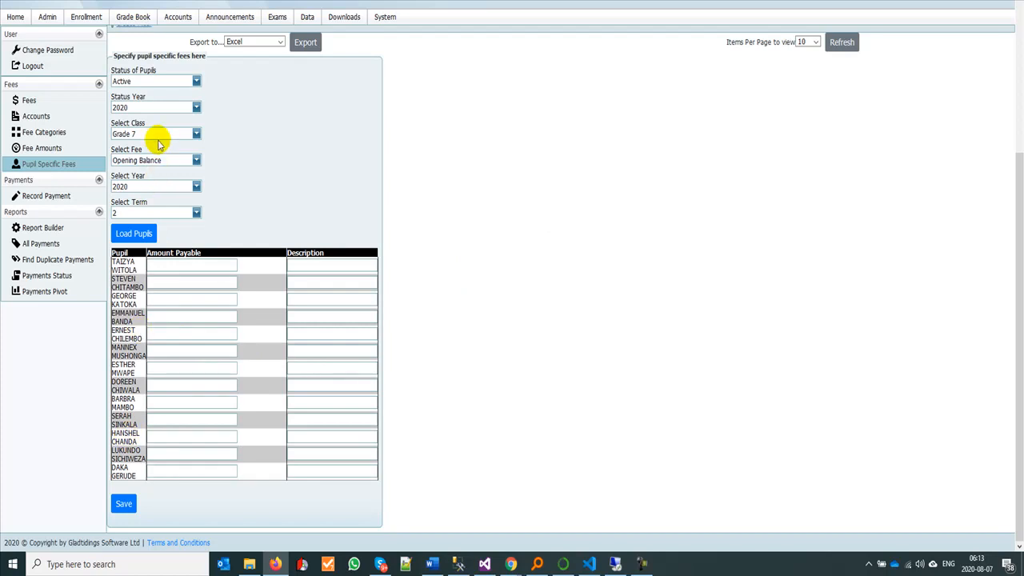
{"action": "left_click", "coordinate": [180, 266]}
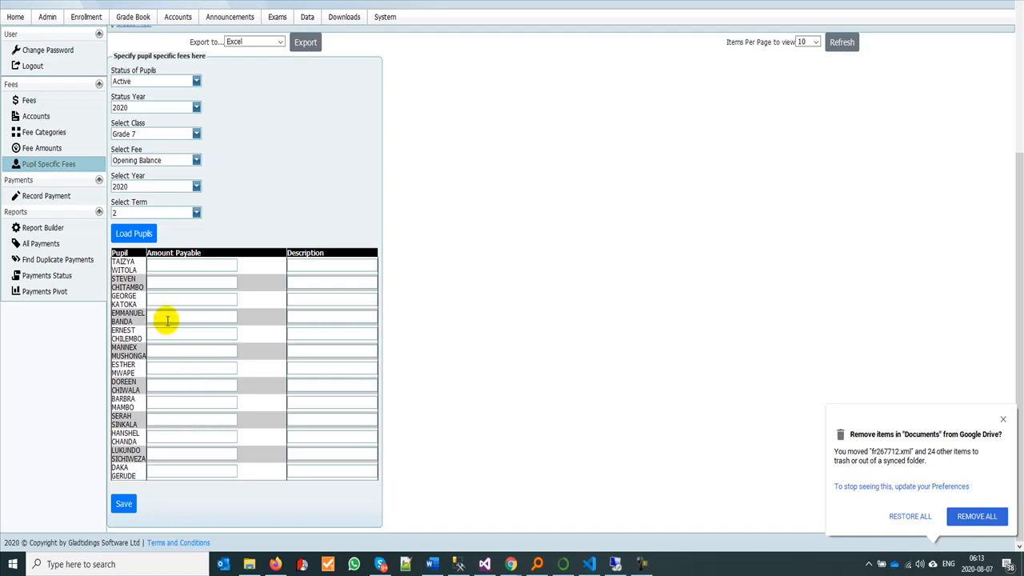
{"action": "left_click", "coordinate": [155, 454]}
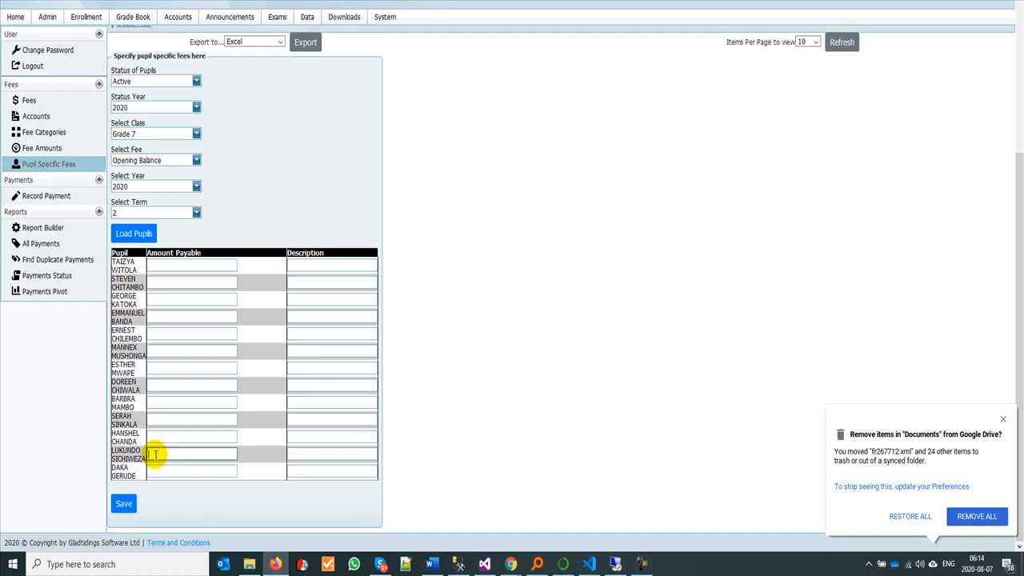
{"action": "left_click", "coordinate": [315, 453]}
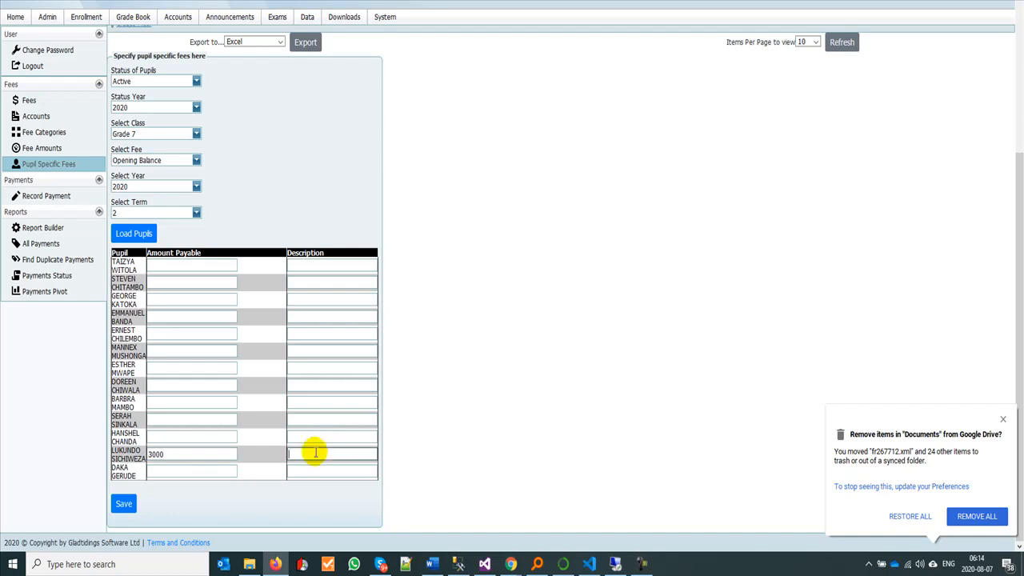
{"action": "type", "text": "owing since grade 3"}
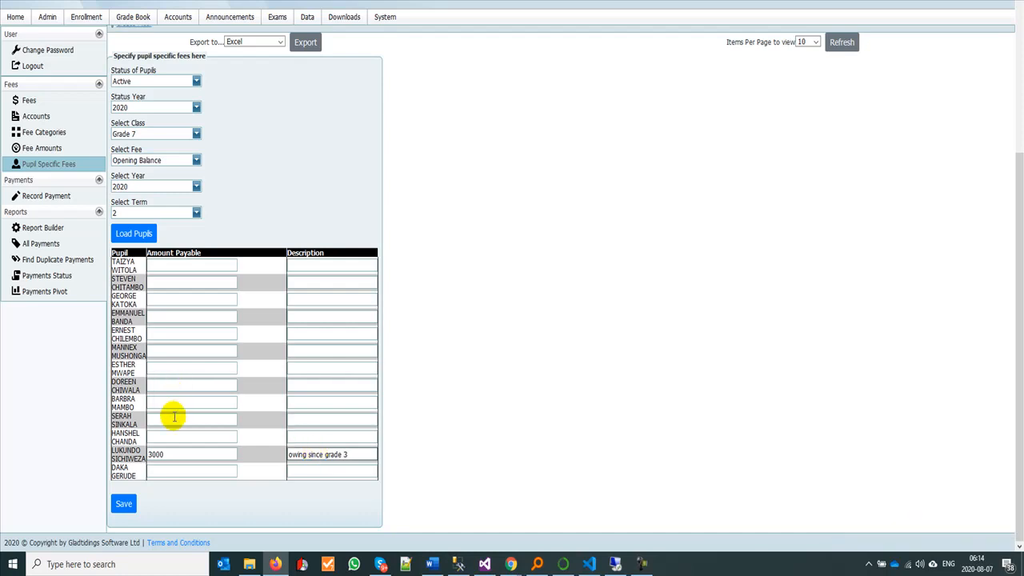
Step: Enter 1000 for the fourth pupil with the description "owing since term one of grade 7" and save the pupil-specific fees
{"action": "left_click", "coordinate": [169, 316]}
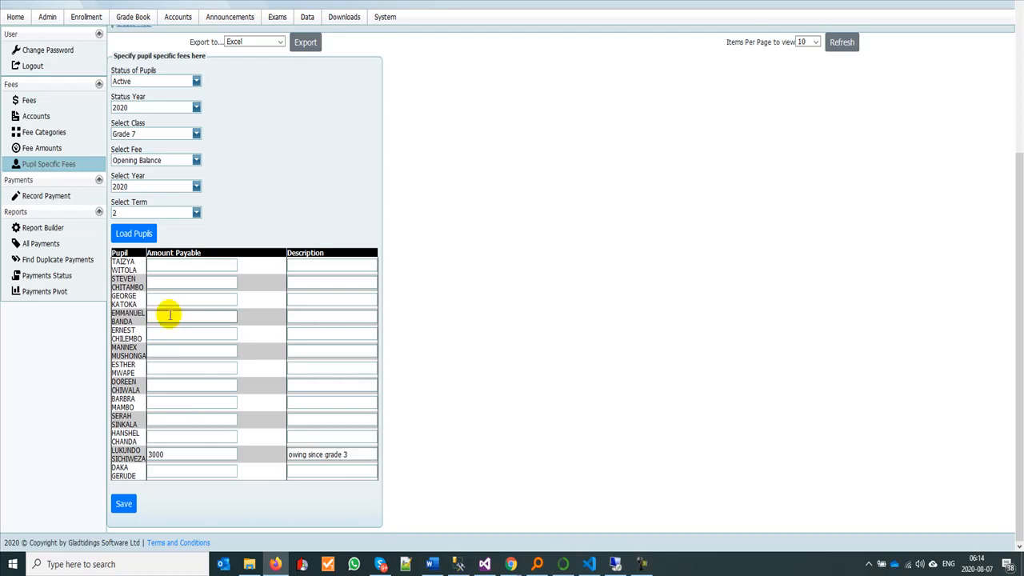
{"action": "type", "text": "1000"}
{"action": "key", "text": "Tab"}
{"action": "type", "text": "ow"}
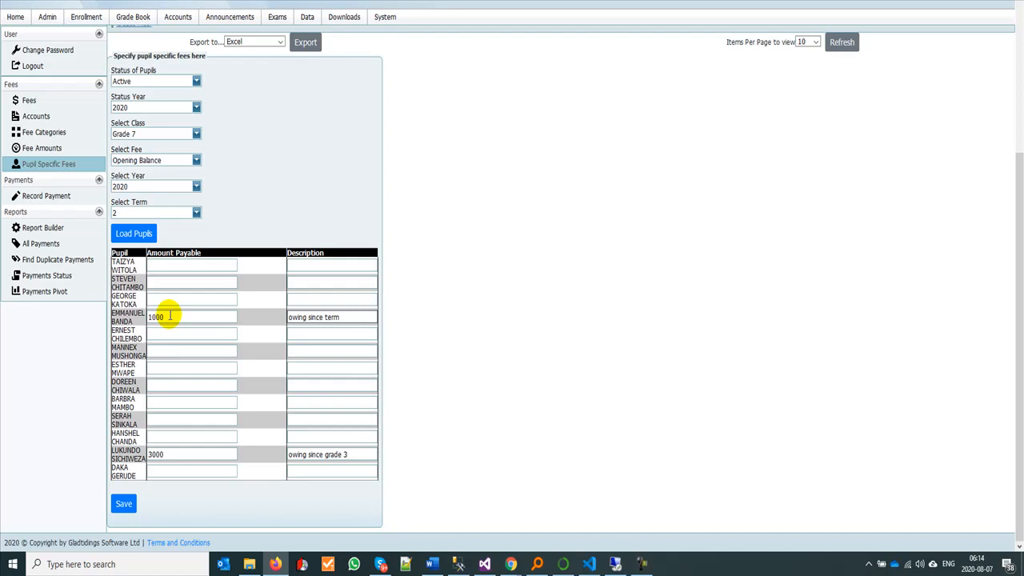
{"action": "type", "text": "ing since term one of grade 7"}
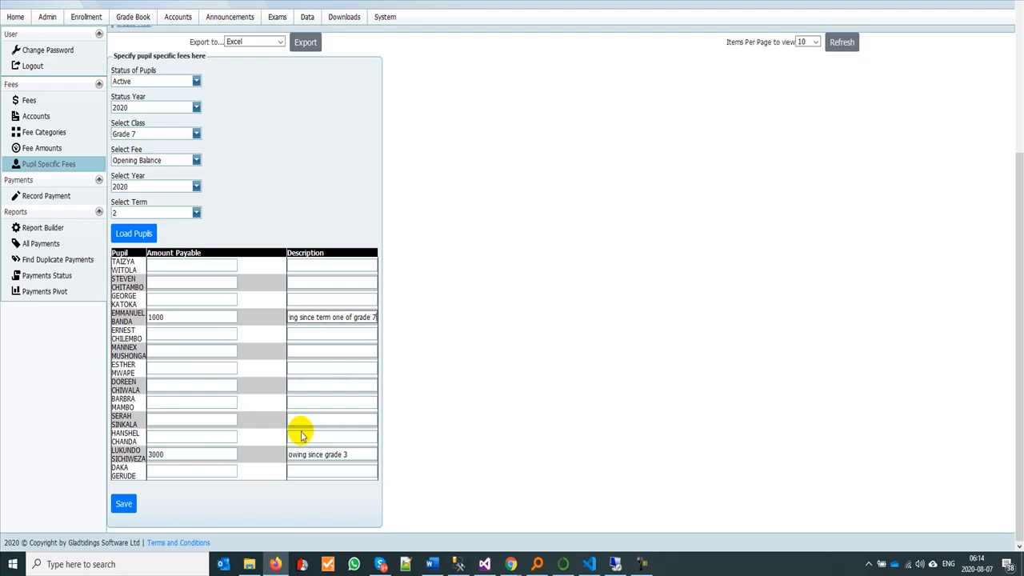
{"action": "left_click", "coordinate": [124, 509]}
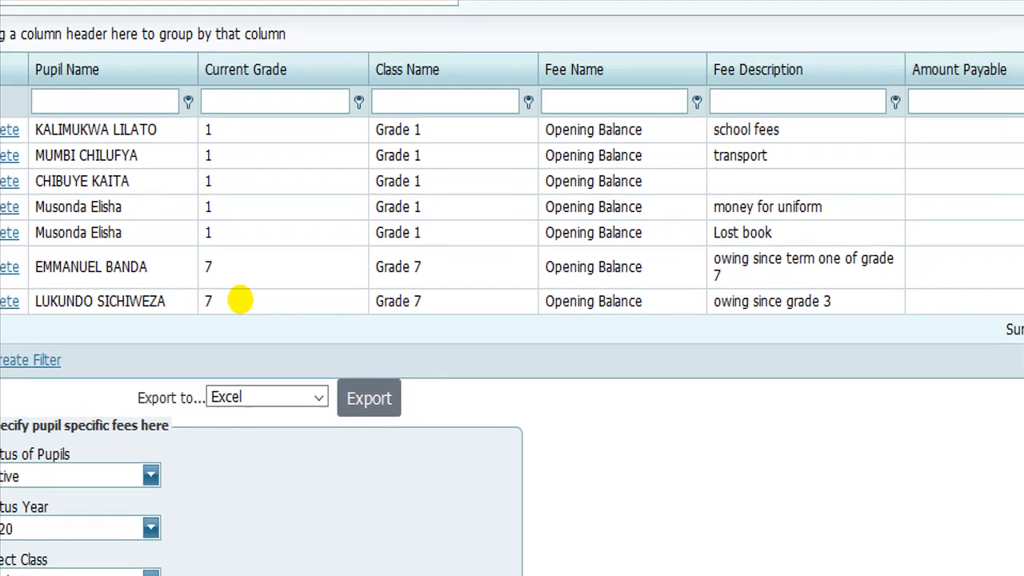
Step: Examine the two saved Grade 7 rows in the pupil-specific fees table, checking pupil, grade, class, fee name and description
{"action": "left_click", "coordinate": [249, 303]}
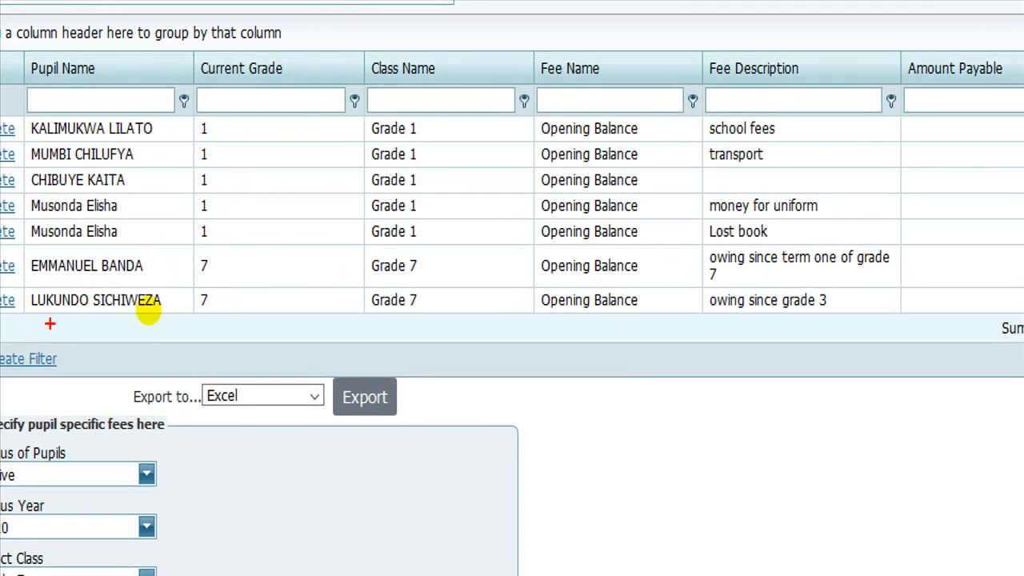
{"action": "left_click_drag", "start_coordinate": [50, 313], "coordinate": [176, 326]}
{"action": "left_click_drag", "start_coordinate": [40, 279], "coordinate": [119, 281]}
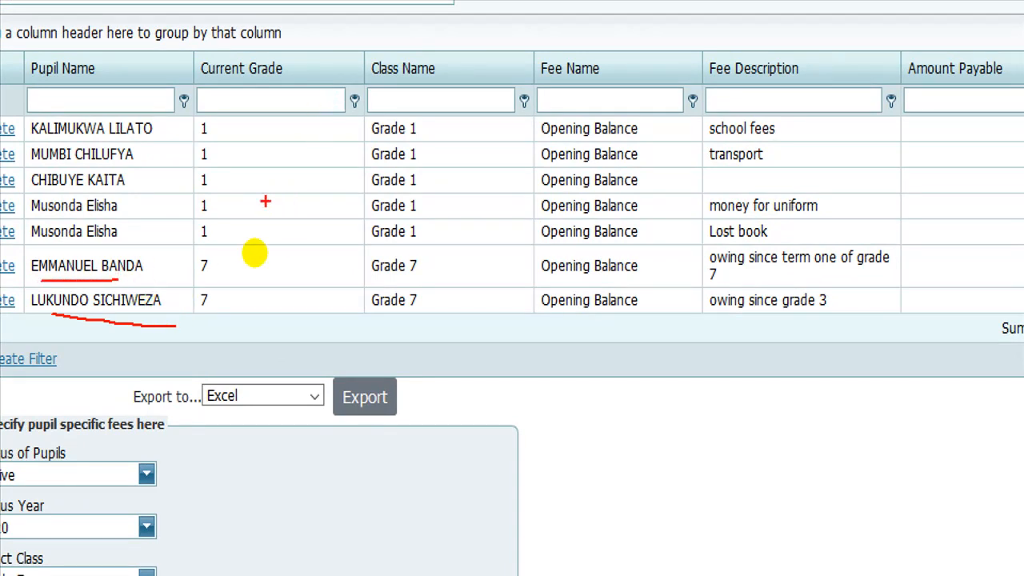
{"action": "left_click_drag", "start_coordinate": [249, 269], "coordinate": [256, 315]}
{"action": "left_click_drag", "start_coordinate": [468, 288], "coordinate": [472, 310]}
{"action": "left_click_drag", "start_coordinate": [652, 258], "coordinate": [665, 331]}
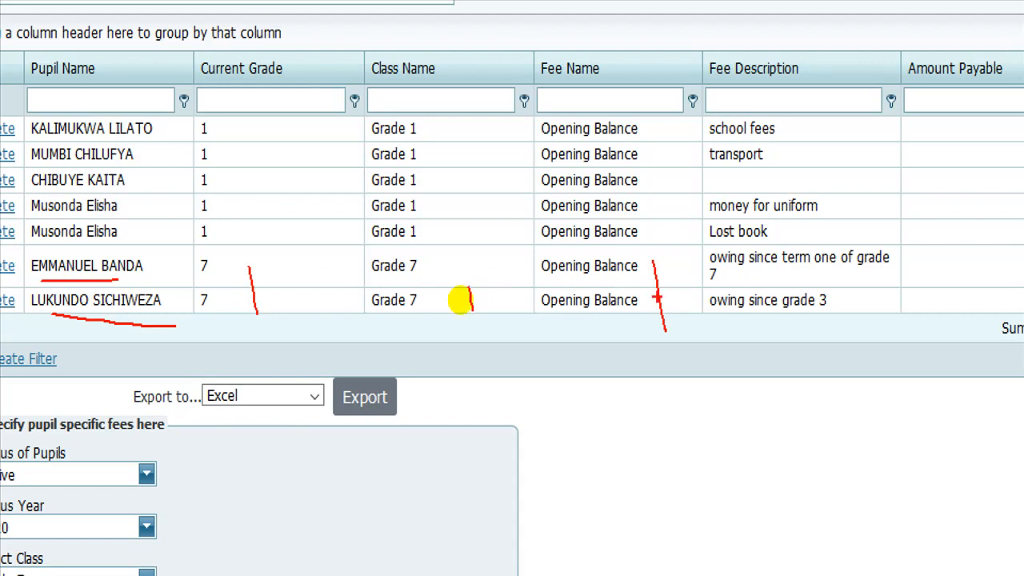
{"action": "left_click_drag", "start_coordinate": [736, 282], "coordinate": [843, 290]}
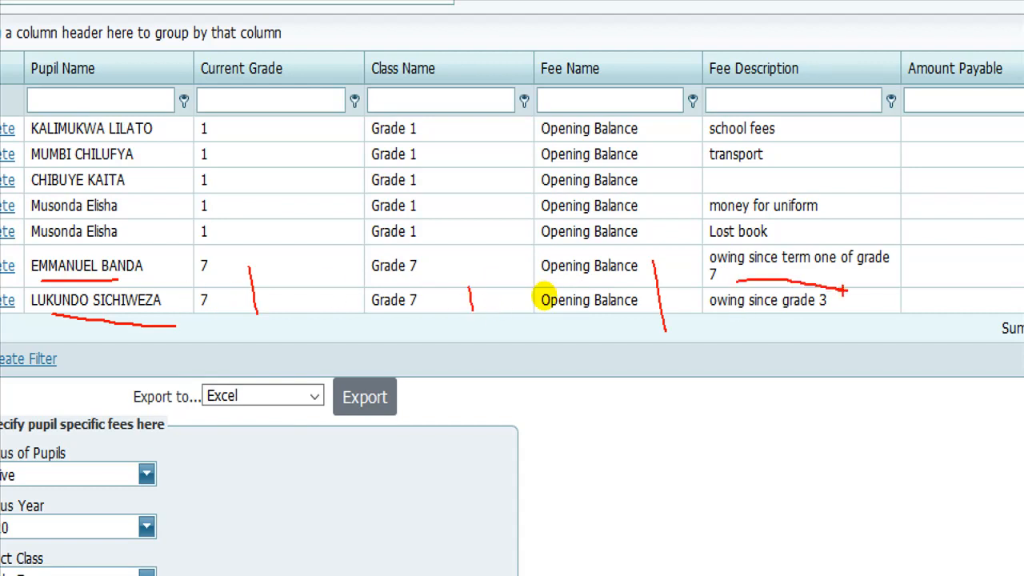
Step: Check the fee description and amount payable of the last saved Grade 7 row against the pupil entry form
{"action": "left_click_drag", "start_coordinate": [774, 322], "coordinate": [839, 310]}
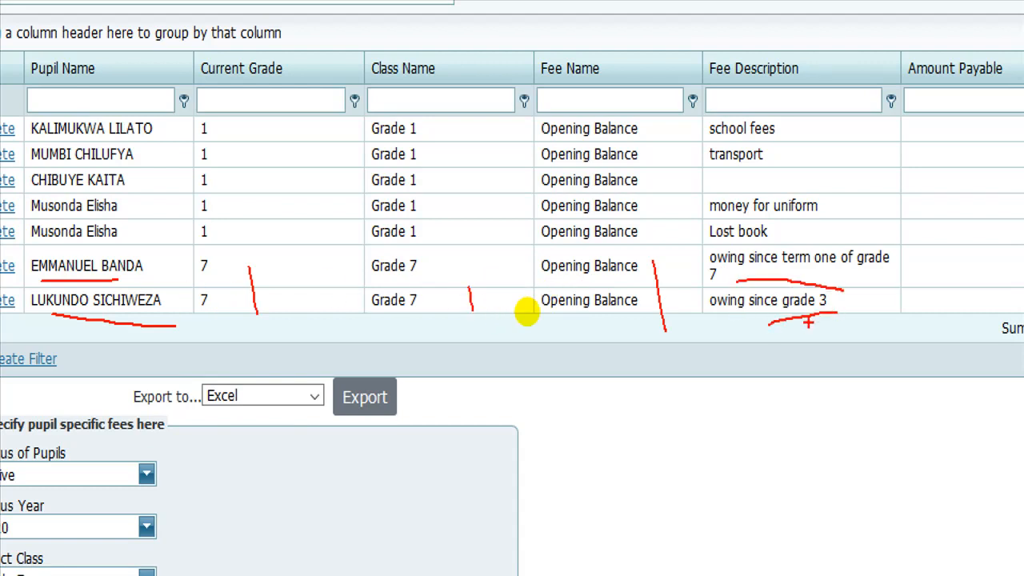
{"action": "key", "text": "Escape"}
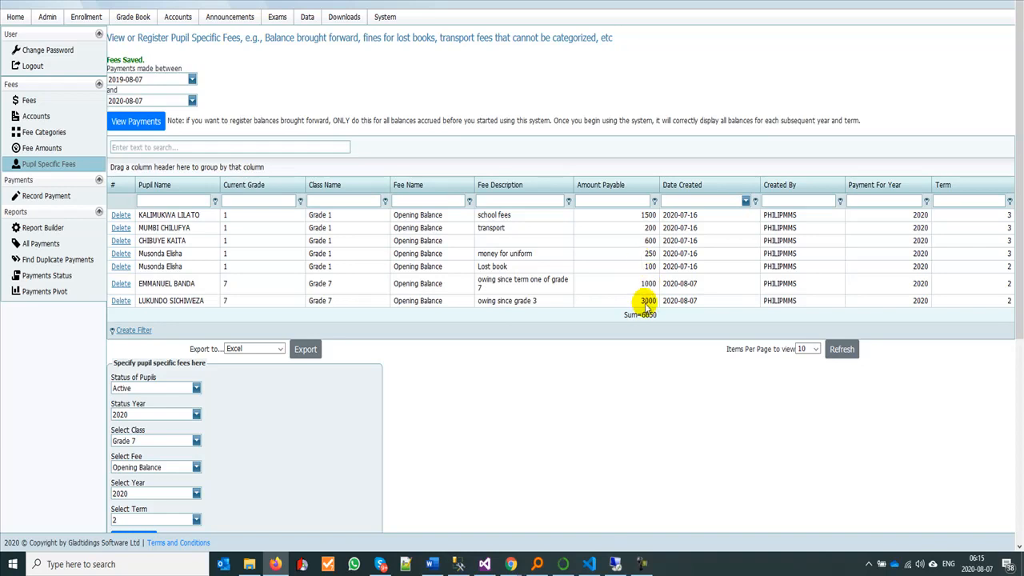
{"action": "scroll", "coordinate": [401, 393], "scroll_direction": "down", "scroll_amount": 5}
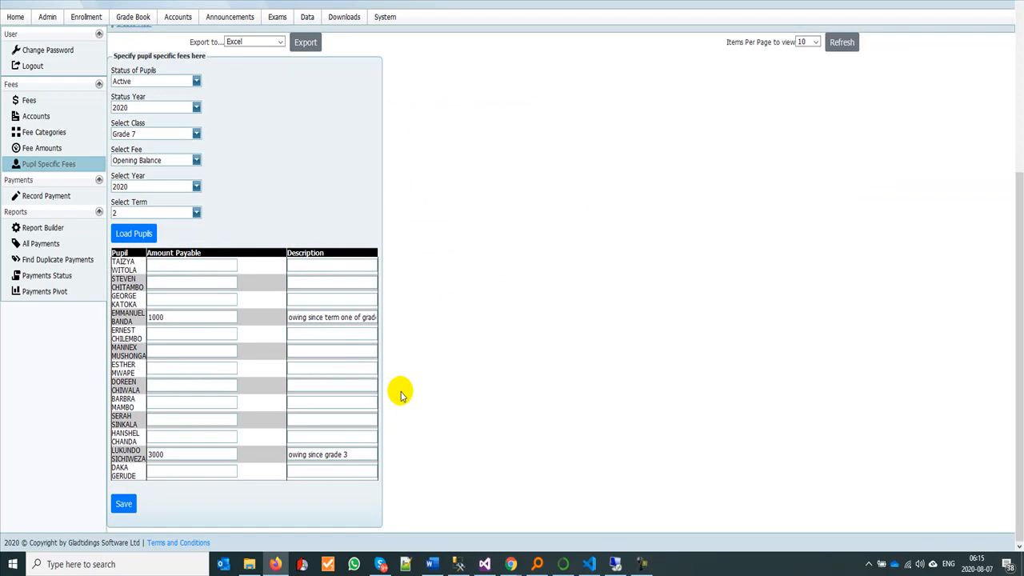
{"action": "scroll", "coordinate": [393, 332], "scroll_direction": "up", "scroll_amount": 2}
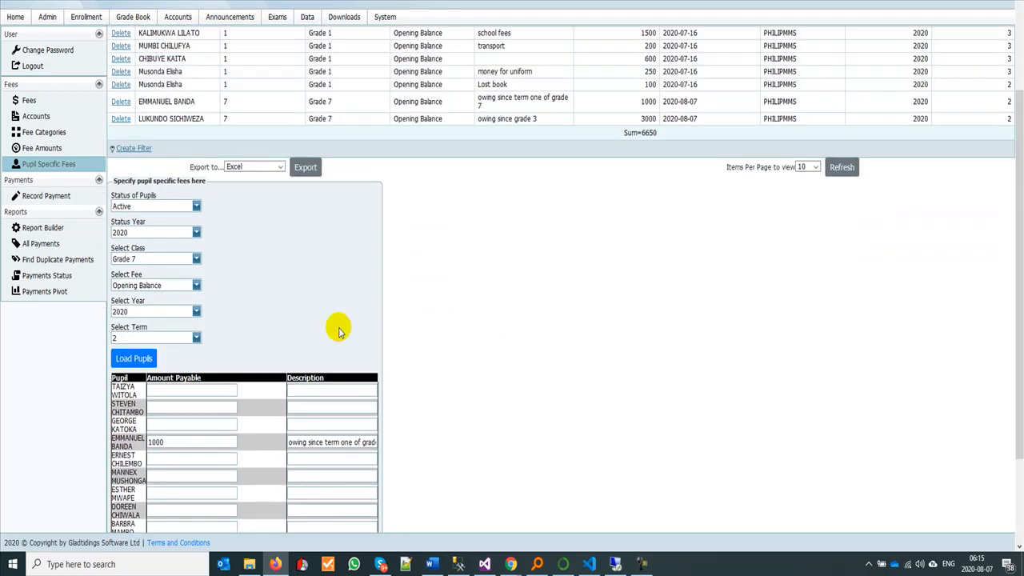
Step: Choose Fine as the pupil-specific fee and load the Grade 7 pupils for 2020, term 2
{"action": "left_click", "coordinate": [196, 285]}
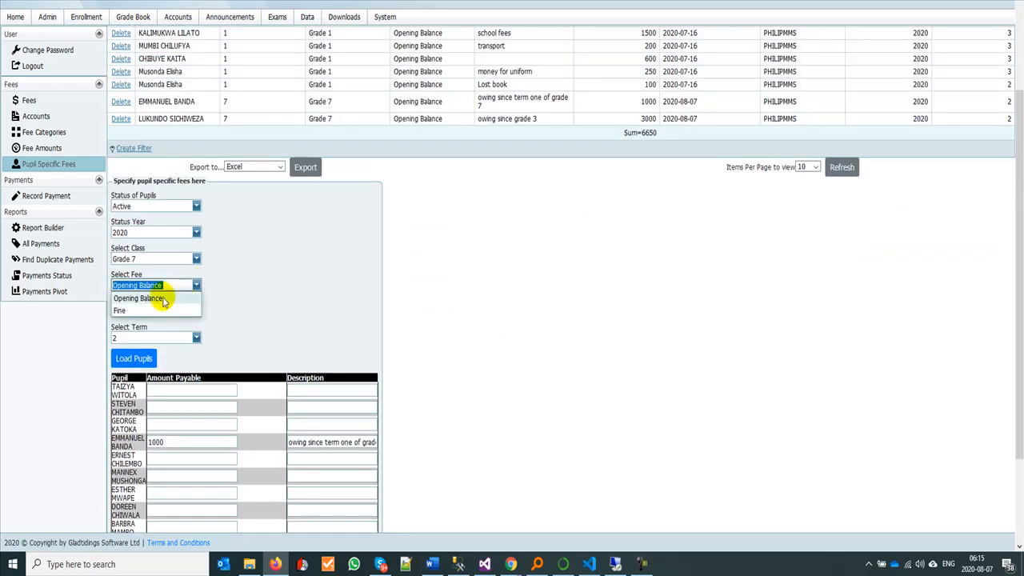
{"action": "left_click", "coordinate": [176, 310]}
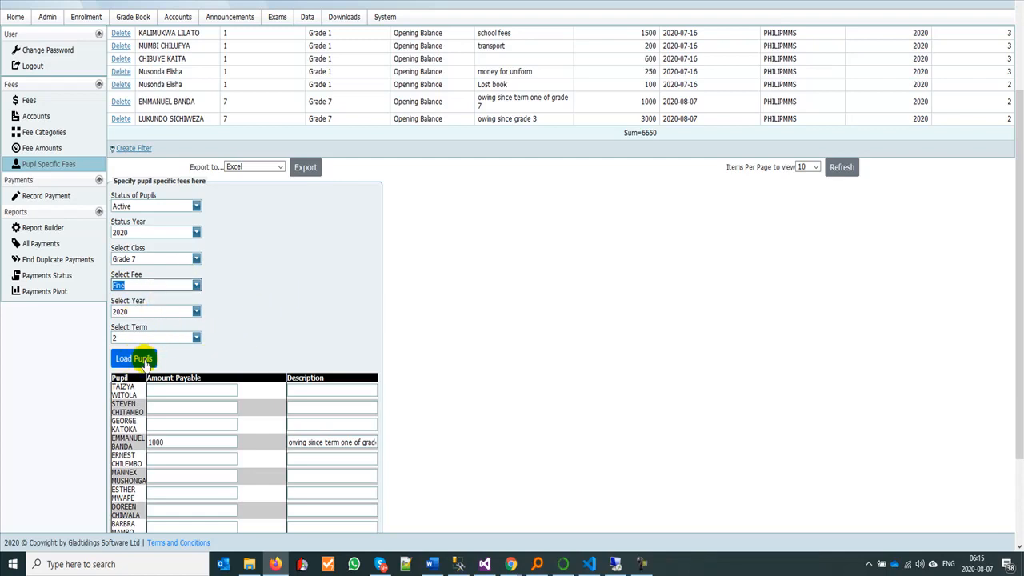
{"action": "left_click", "coordinate": [137, 358]}
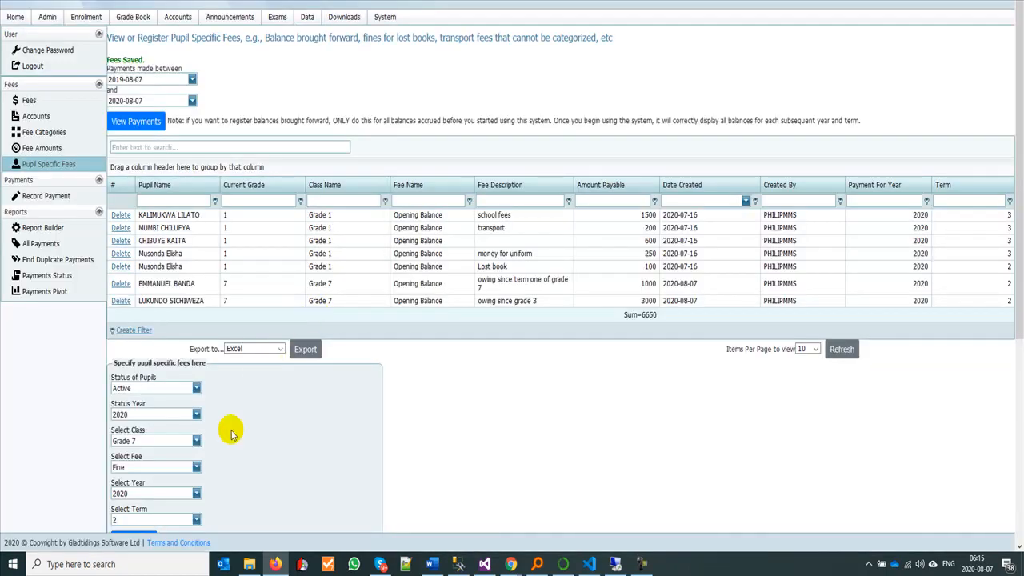
{"action": "scroll", "coordinate": [213, 453], "scroll_direction": "down", "scroll_amount": 4}
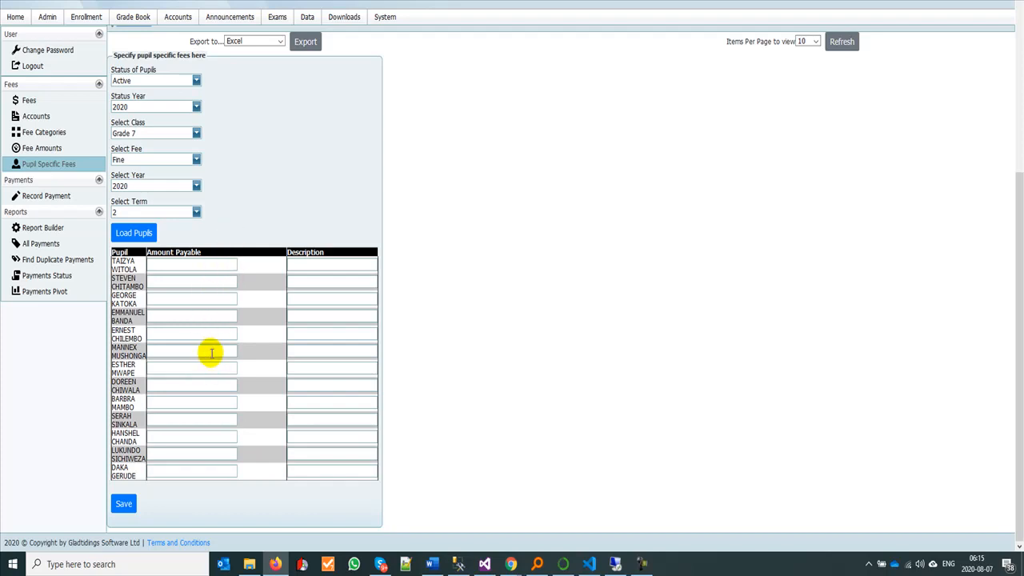
Step: Switch the fee back to Opening Balance and reload the Grade 7 pupils to check their saved amounts and descriptions
{"action": "left_click", "coordinate": [196, 160]}
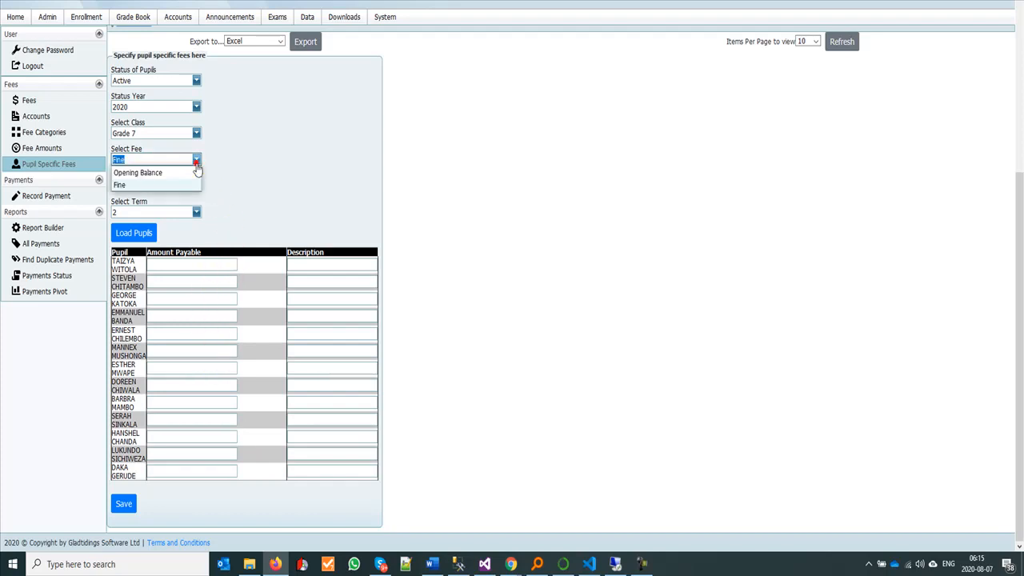
{"action": "left_click", "coordinate": [168, 173]}
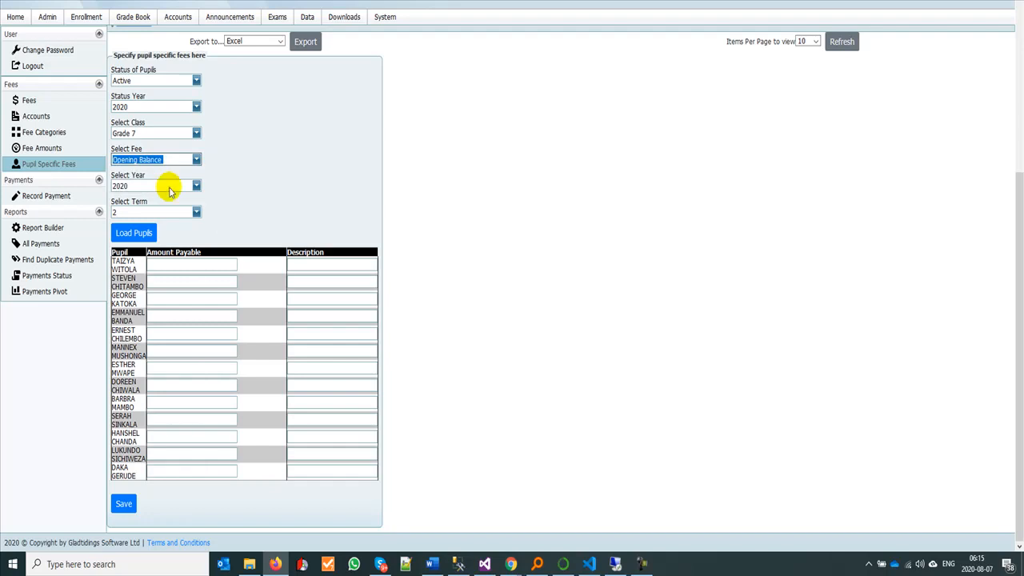
{"action": "left_click", "coordinate": [134, 233]}
{"action": "scroll", "coordinate": [264, 405], "scroll_direction": "down", "scroll_amount": 4}
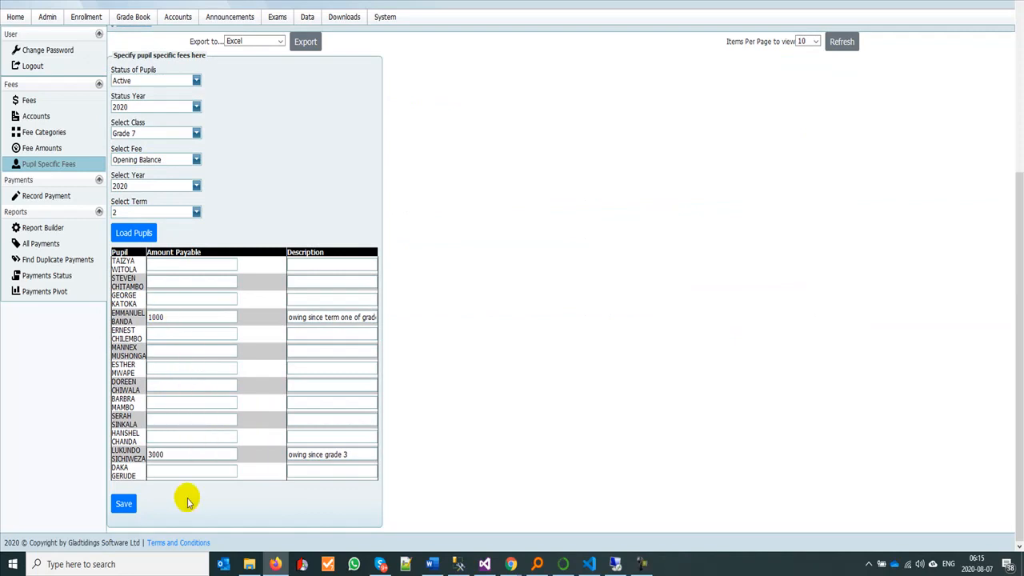
Step: Set the pupil-specific fee to Fine and reload the Grade 7 pupil list for new entries
{"action": "left_click", "coordinate": [195, 160]}
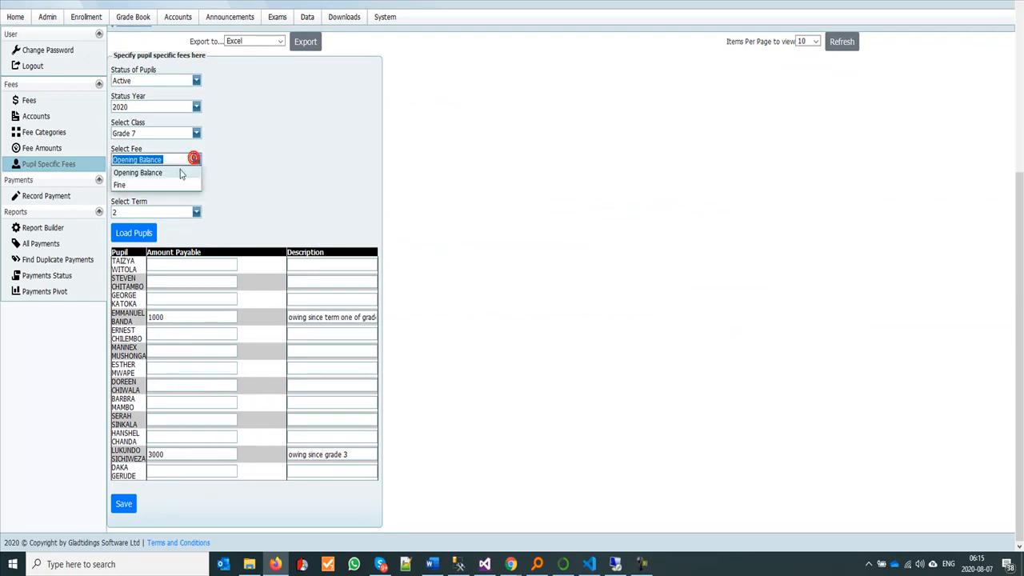
{"action": "left_click", "coordinate": [147, 184]}
{"action": "left_click", "coordinate": [132, 232]}
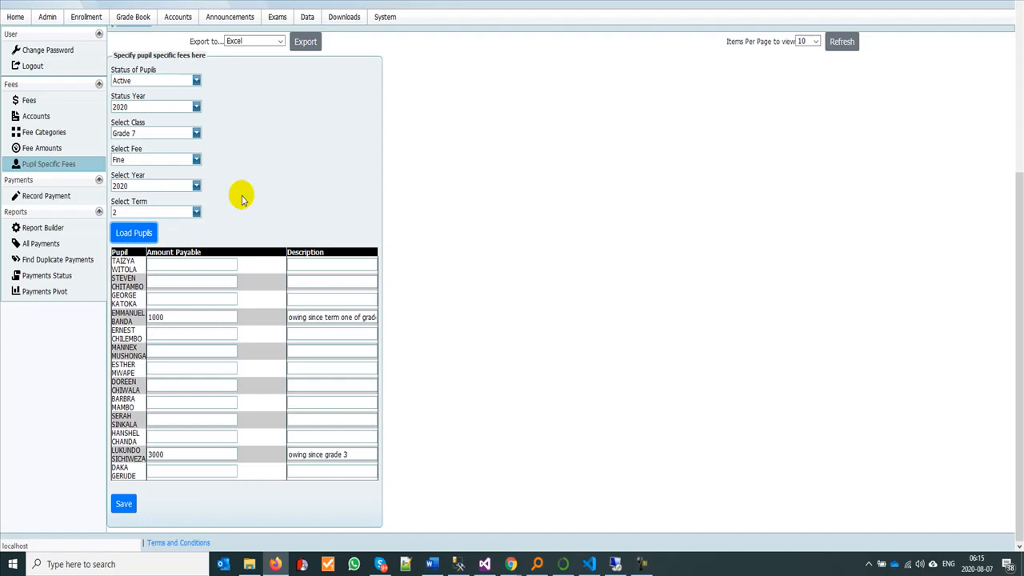
{"action": "scroll", "coordinate": [255, 346], "scroll_direction": "down", "scroll_amount": 4}
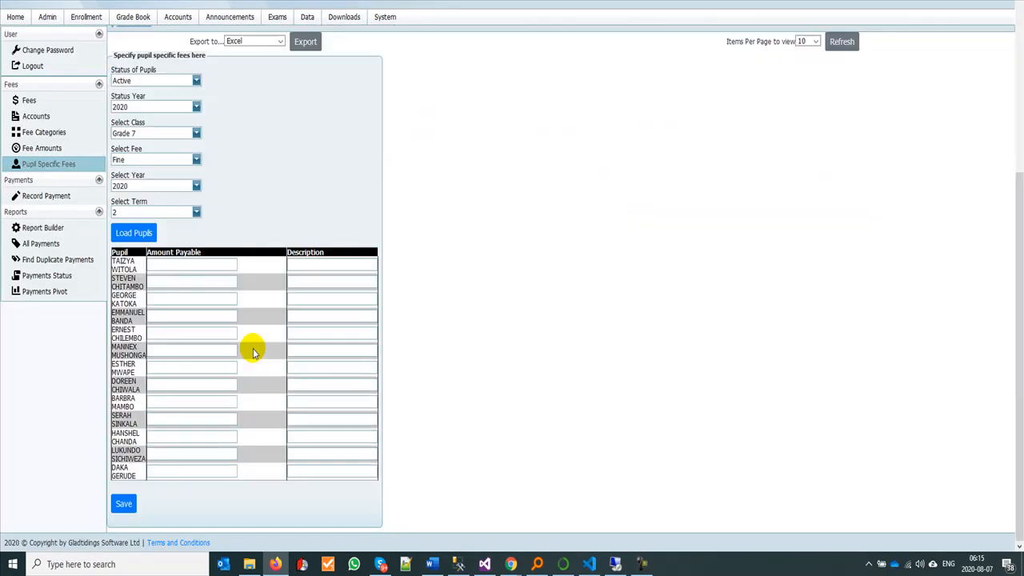
Step: Enter a fine of 150 for the seventh pupil with the description "lost social studies book" and save it
{"action": "left_click", "coordinate": [159, 366]}
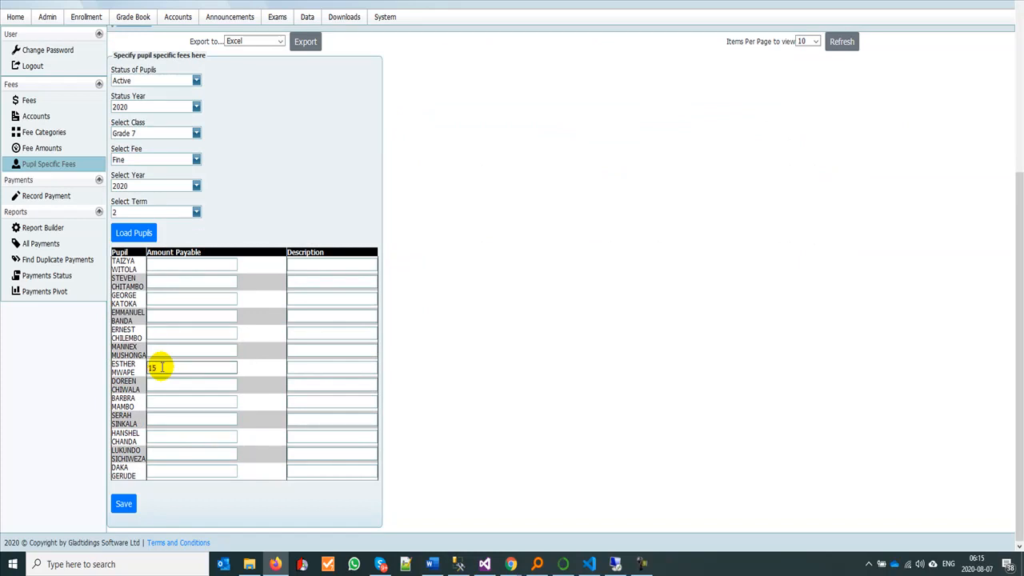
{"action": "left_click", "coordinate": [315, 366]}
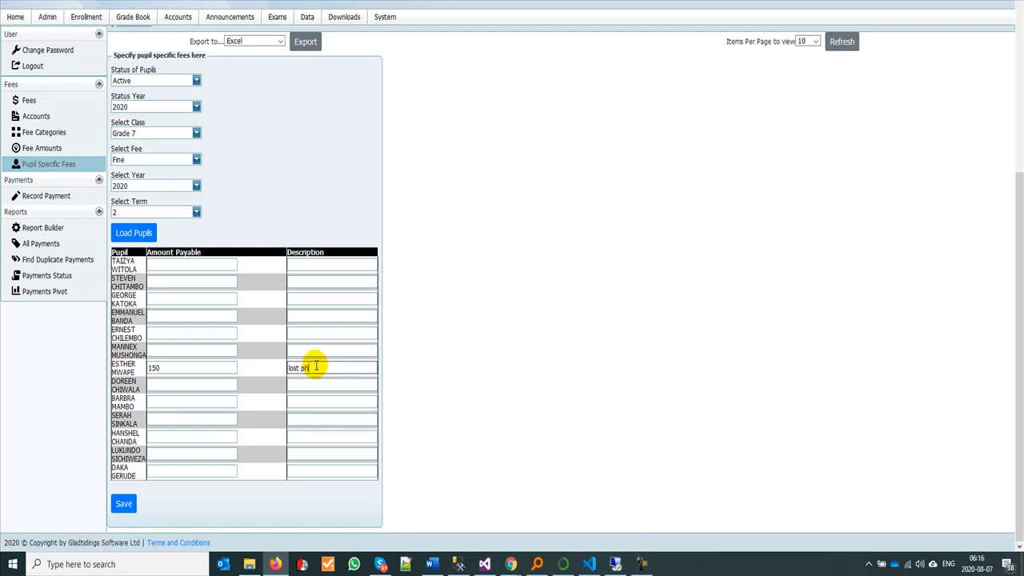
{"action": "type", "text": "lost phy"}
{"action": "key", "text": "BackSpace"}
{"action": "key", "text": "BackSpace"}
{"action": "key", "text": "BackSpace"}
{"action": "type", "text": "social studies book"}
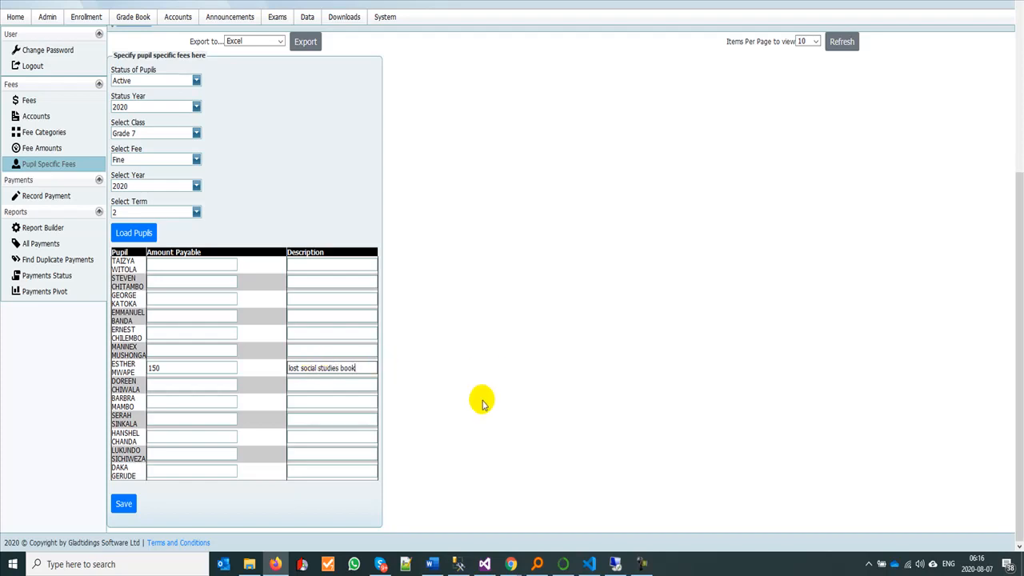
{"action": "left_click", "coordinate": [124, 504]}
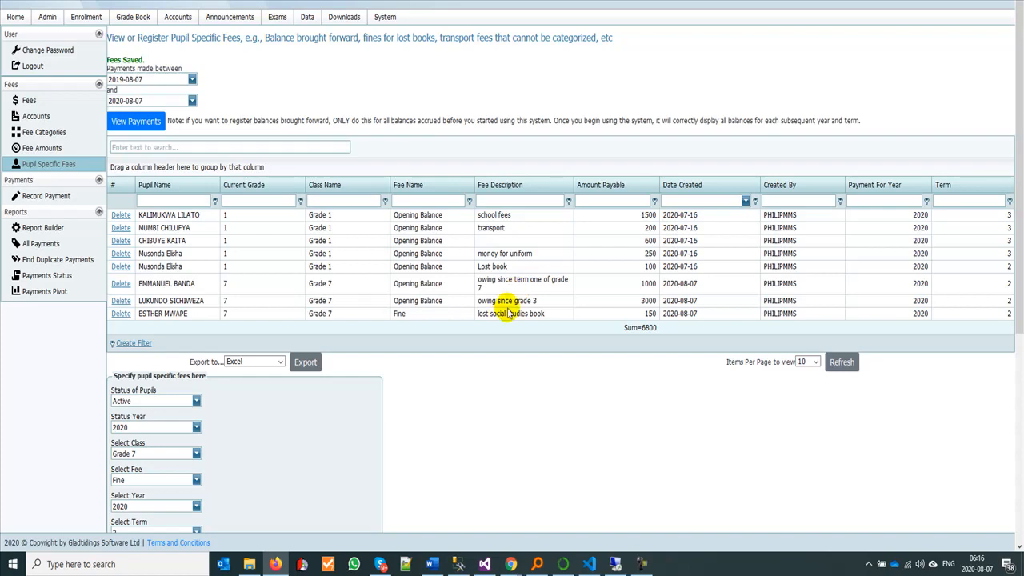
Step: Open the page for recording a pupil's payment and set the status to Active and the status year to 2020
{"action": "scroll", "coordinate": [400, 416], "scroll_direction": "down", "scroll_amount": 4}
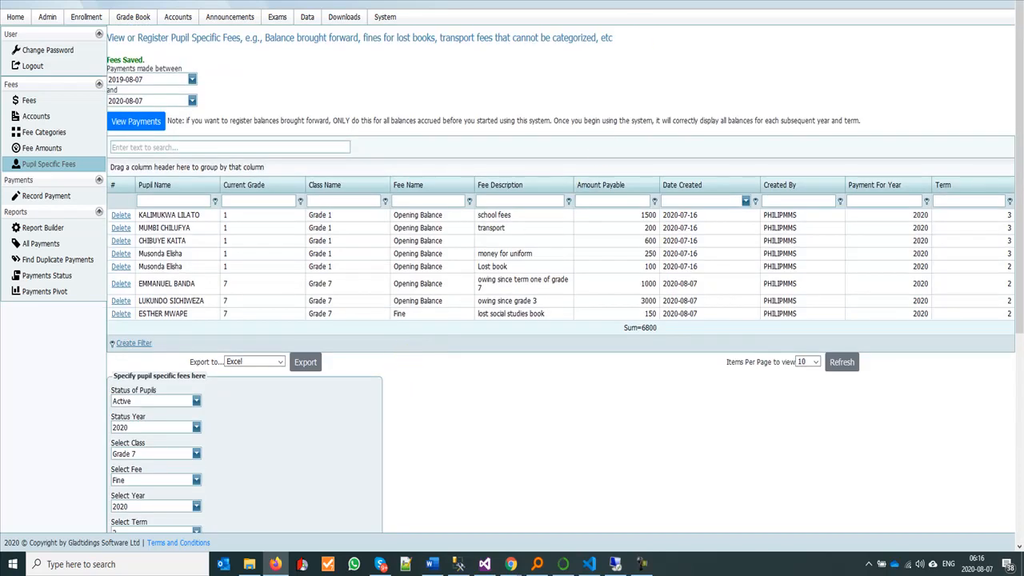
{"action": "left_click", "coordinate": [641, 2]}
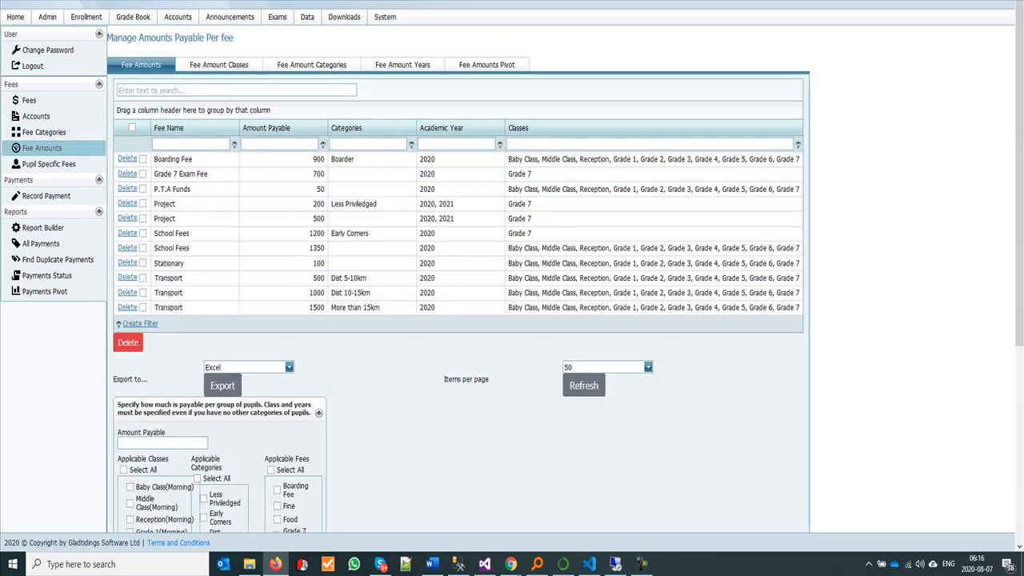
{"action": "left_click", "coordinate": [285, 2]}
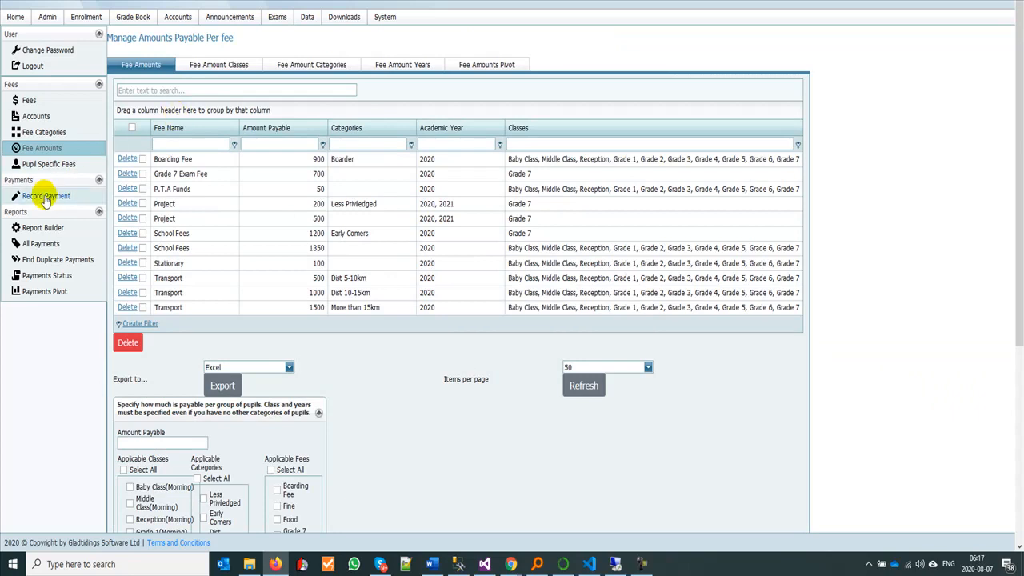
{"action": "left_click", "coordinate": [293, 203]}
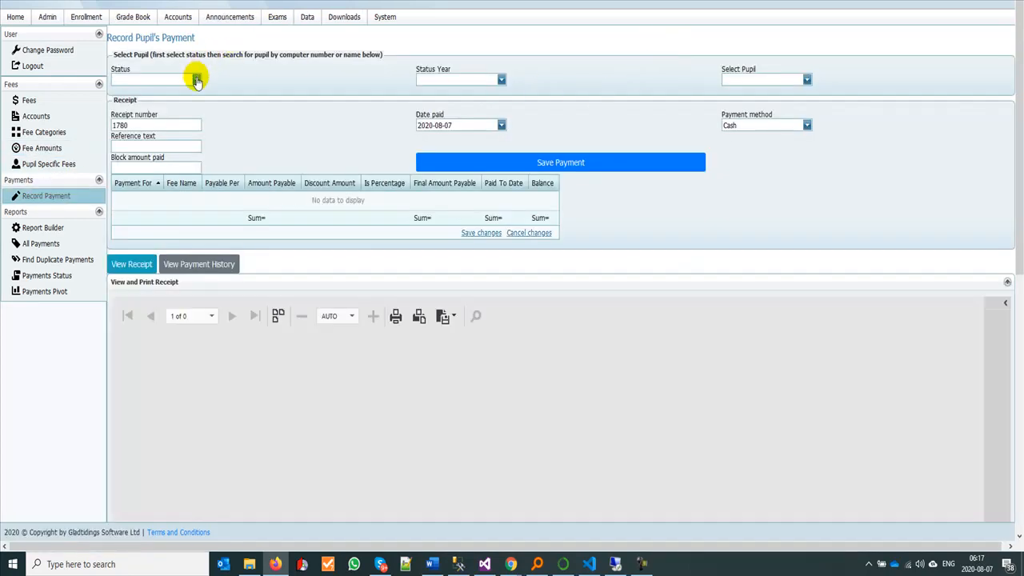
{"action": "left_click", "coordinate": [194, 80]}
{"action": "left_click", "coordinate": [179, 94]}
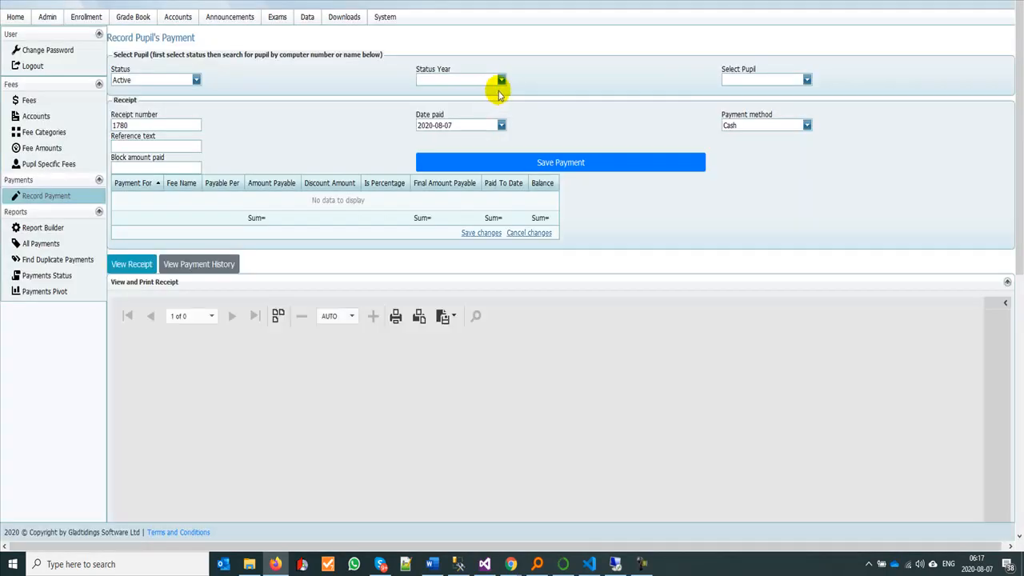
{"action": "left_click", "coordinate": [501, 80]}
{"action": "left_click", "coordinate": [478, 93]}
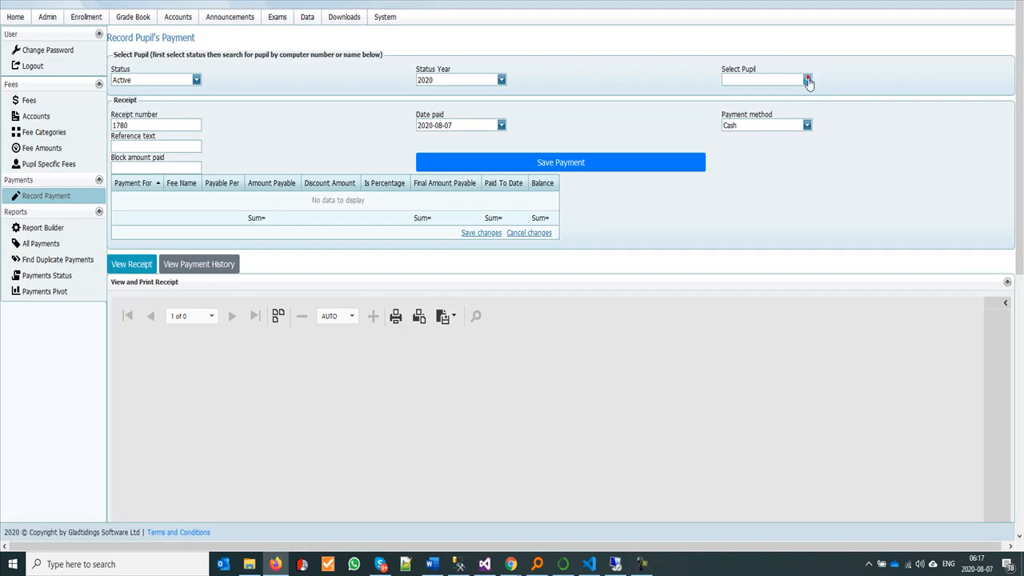
Step: Find the Grade 7 pupil with the 1000 opening balance by name and load that pupil's payable fees
{"action": "left_click", "coordinate": [807, 80]}
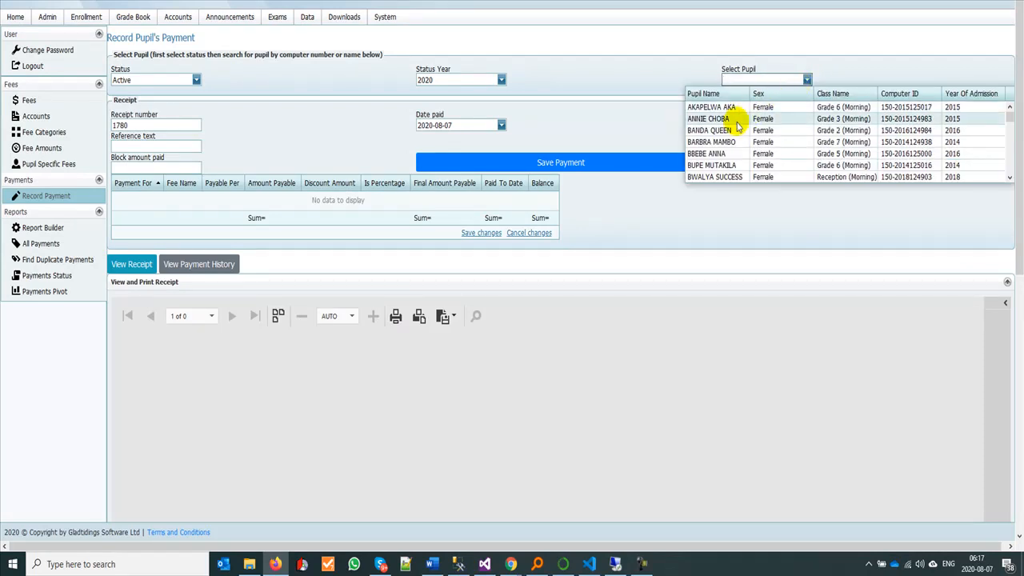
{"action": "type", "text": "ema"}
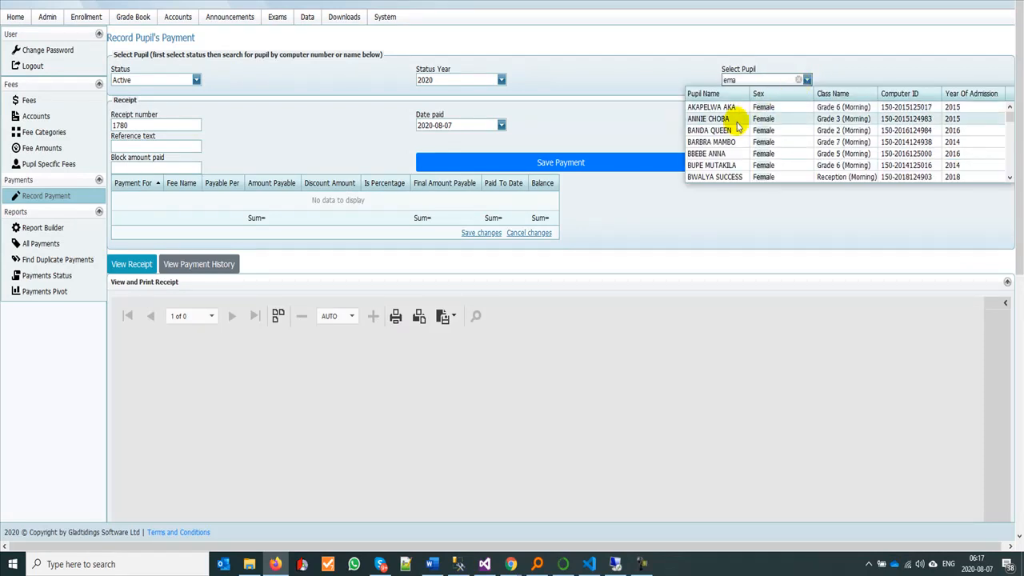
{"action": "key", "text": "BackSpace"}
{"action": "type", "text": "m"}
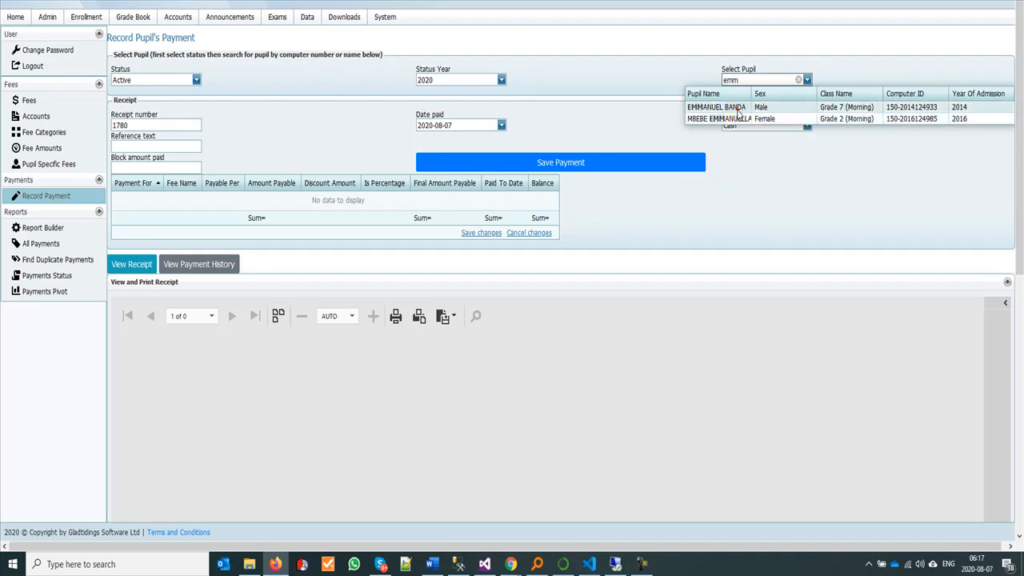
{"action": "left_click", "coordinate": [736, 106]}
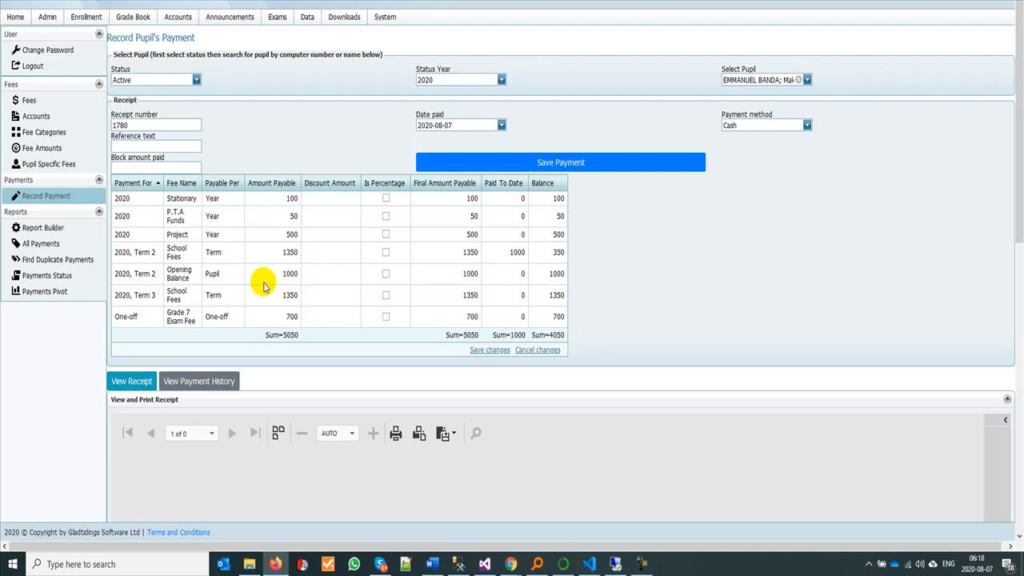
Step: Consult the pupil-specific fees list, then load the payable fees of the Grade 7 pupil with the 3000 opening balance
{"action": "left_click", "coordinate": [600, 2]}
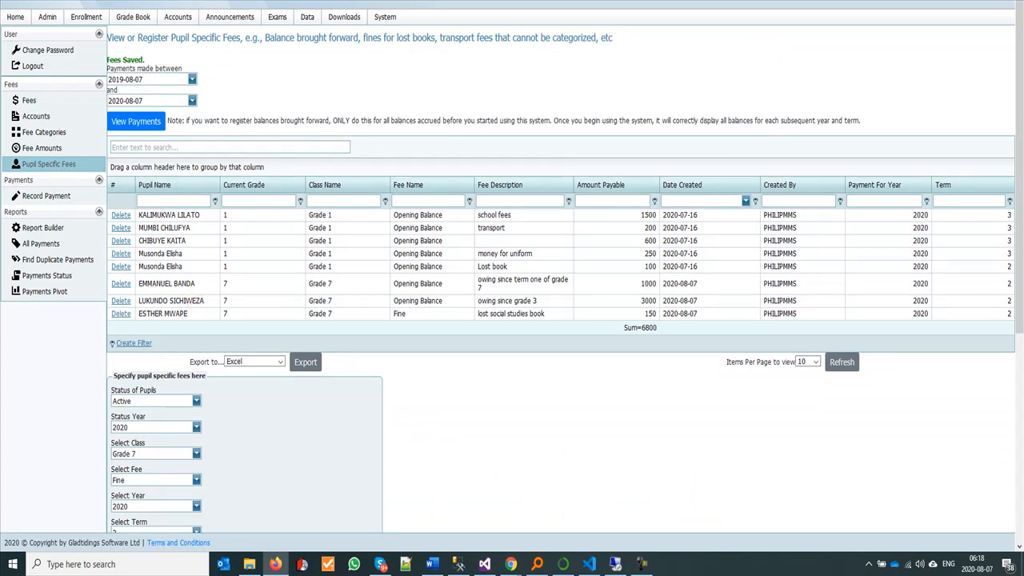
{"action": "left_click", "coordinate": [416, 1]}
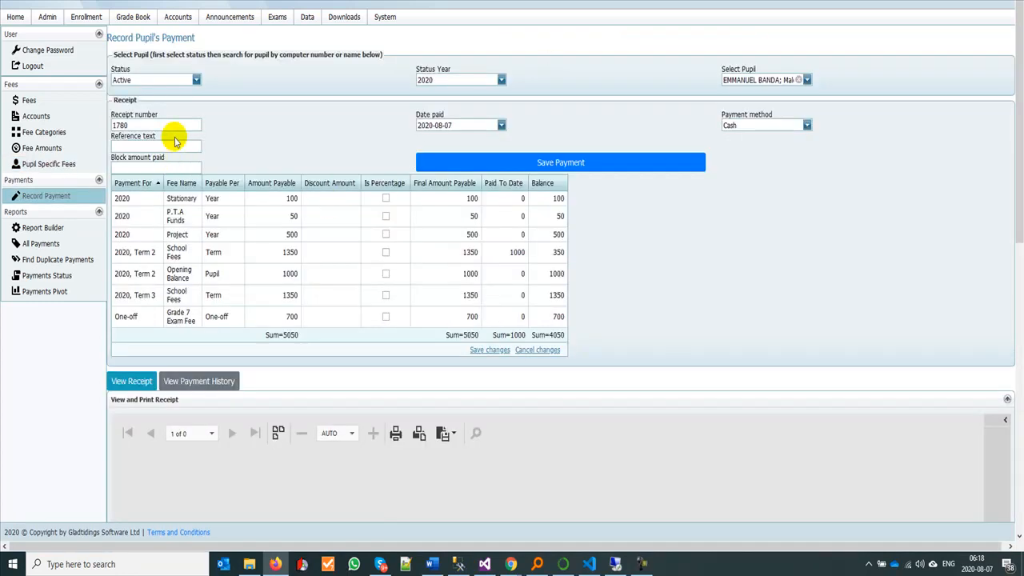
{"action": "left_click", "coordinate": [797, 79]}
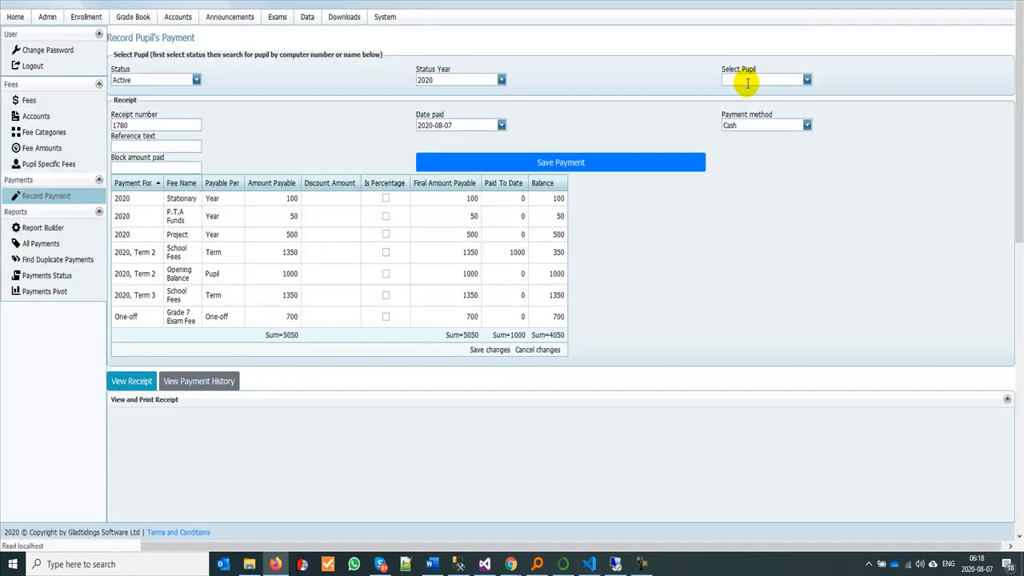
{"action": "left_click", "coordinate": [747, 81]}
{"action": "type", "text": "luku"}
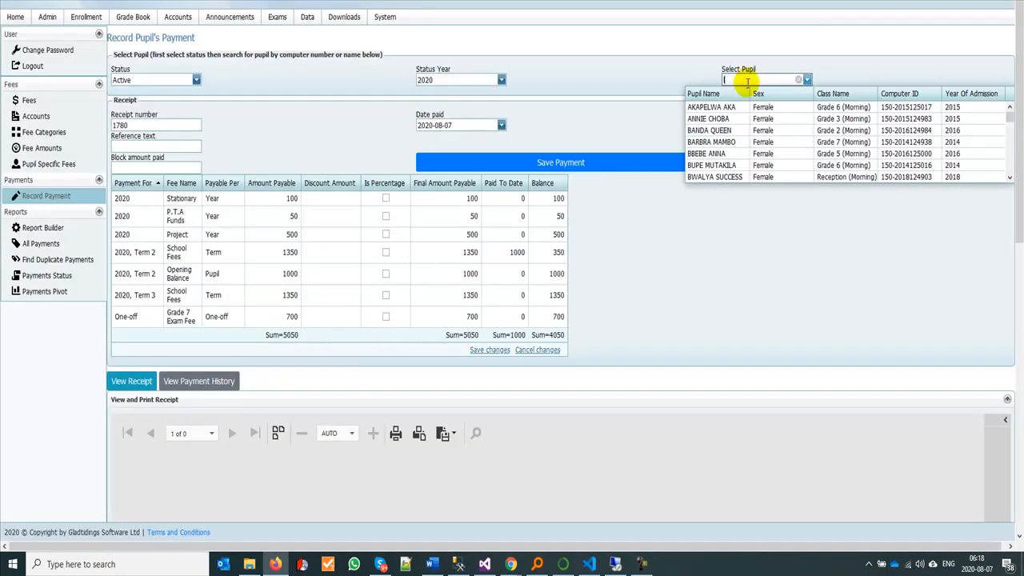
{"action": "type", "text": "ndo"}
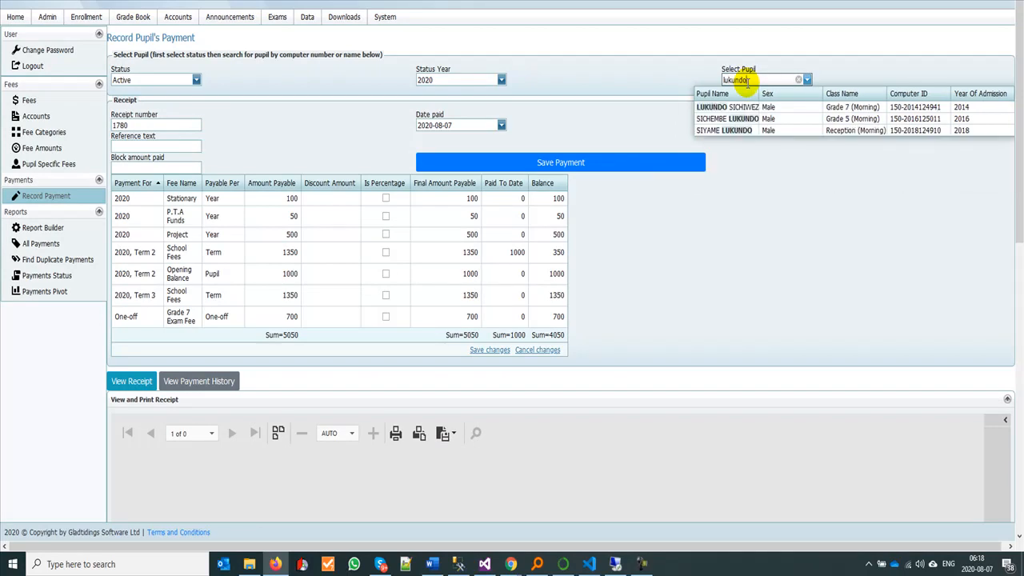
{"action": "left_click", "coordinate": [743, 107]}
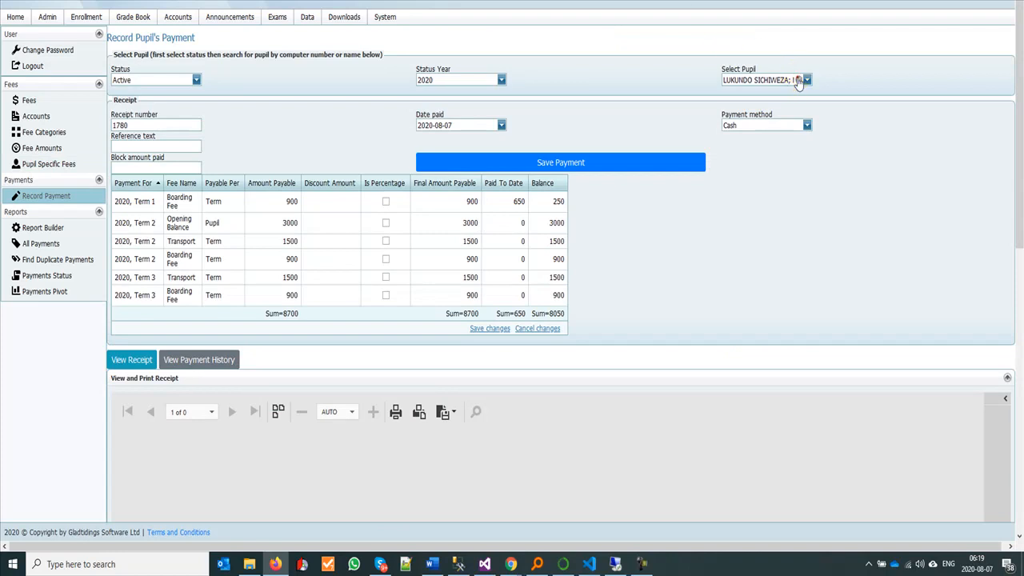
Step: Find the Grade 7 pupil with the 150 fine by name, load that pupil's payable fees and check the fine entry
{"action": "left_click", "coordinate": [799, 80]}
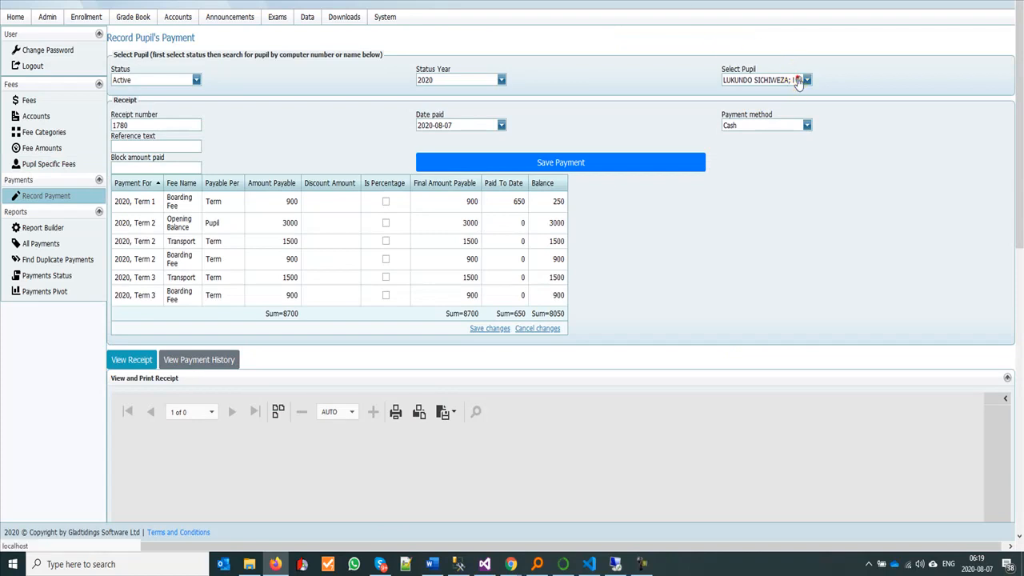
{"action": "left_click", "coordinate": [761, 78]}
{"action": "type", "text": "est"}
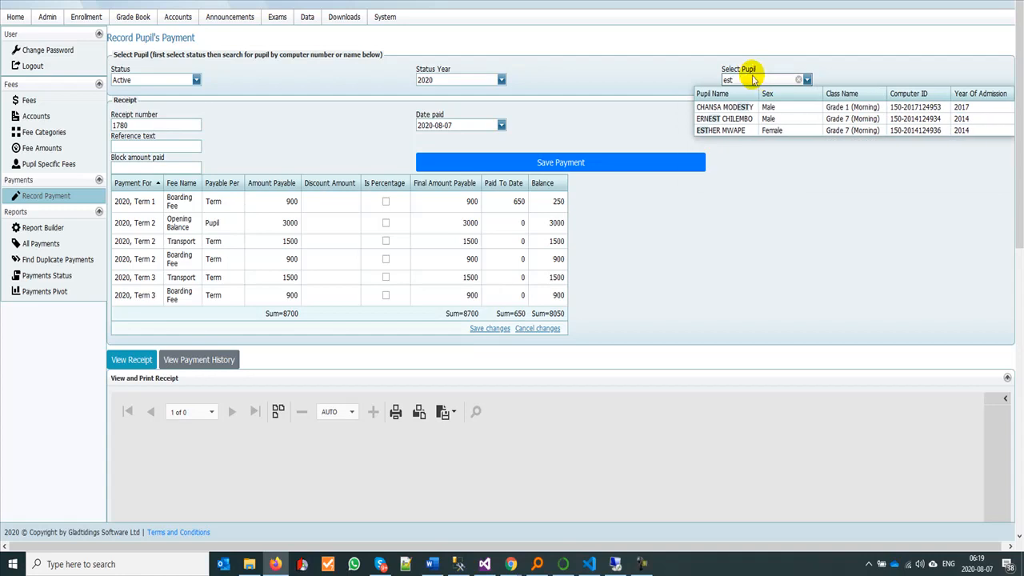
{"action": "left_click", "coordinate": [738, 130]}
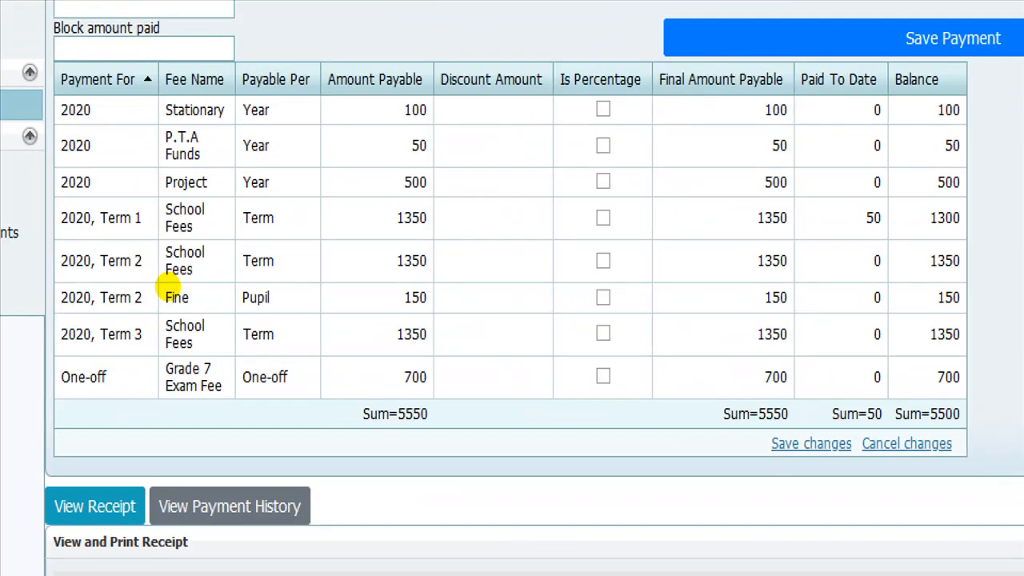
{"action": "left_click_drag", "start_coordinate": [162, 298], "coordinate": [206, 298]}
{"action": "left_click_drag", "start_coordinate": [409, 310], "coordinate": [424, 310]}
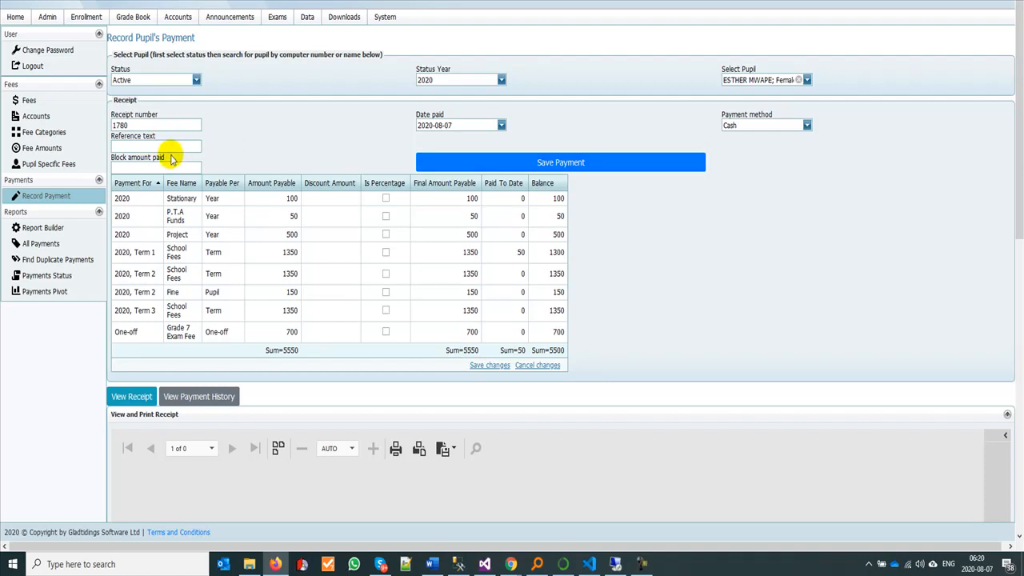
Step: Record a block amount of 850 with the date paid set to 2020-08-04 for this pupil and save the payment
{"action": "left_click", "coordinate": [501, 125]}
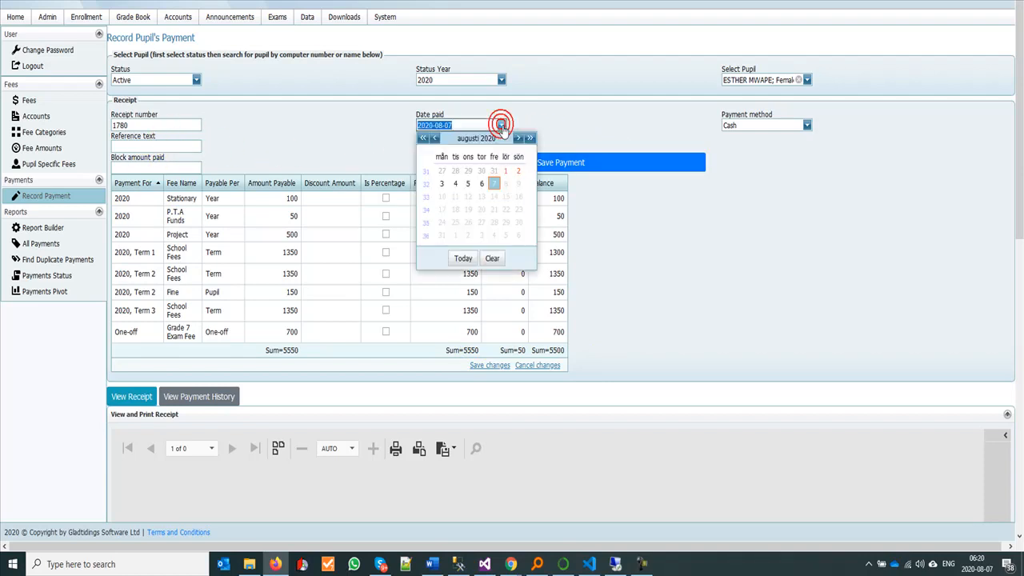
{"action": "left_click", "coordinate": [455, 183]}
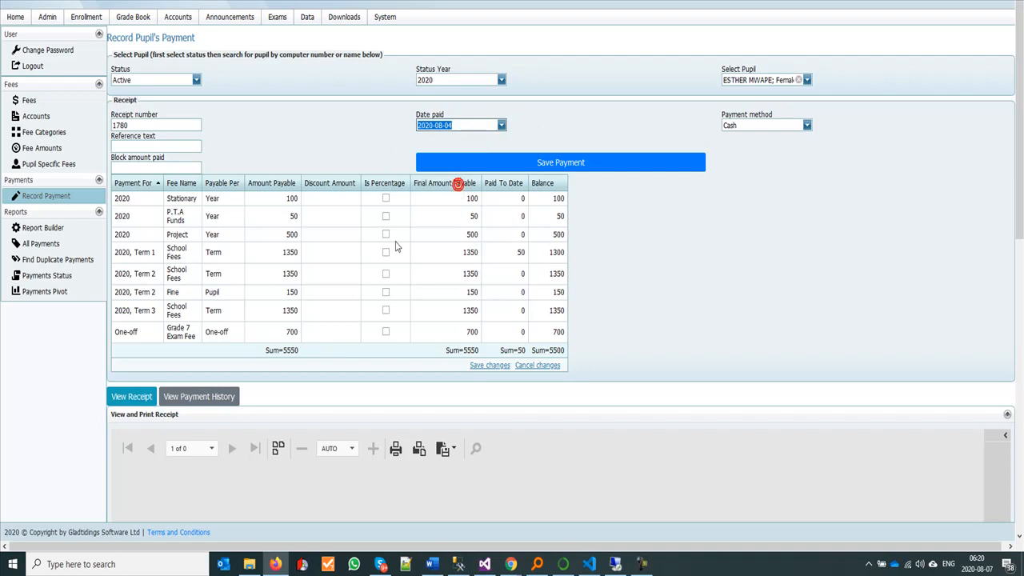
{"action": "left_click", "coordinate": [137, 167]}
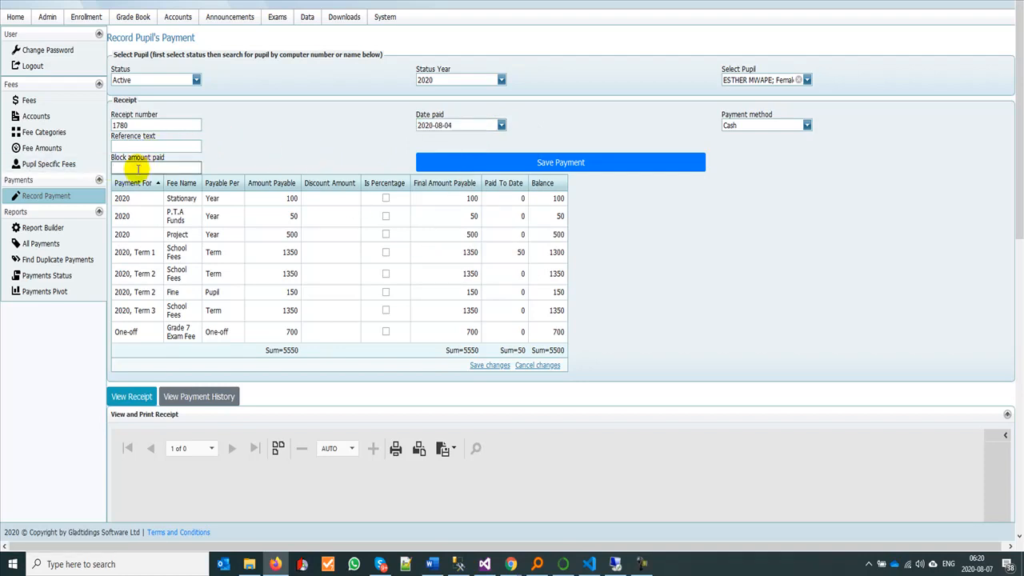
{"action": "type", "text": "4000"}
{"action": "double_click", "coordinate": [138, 168]}
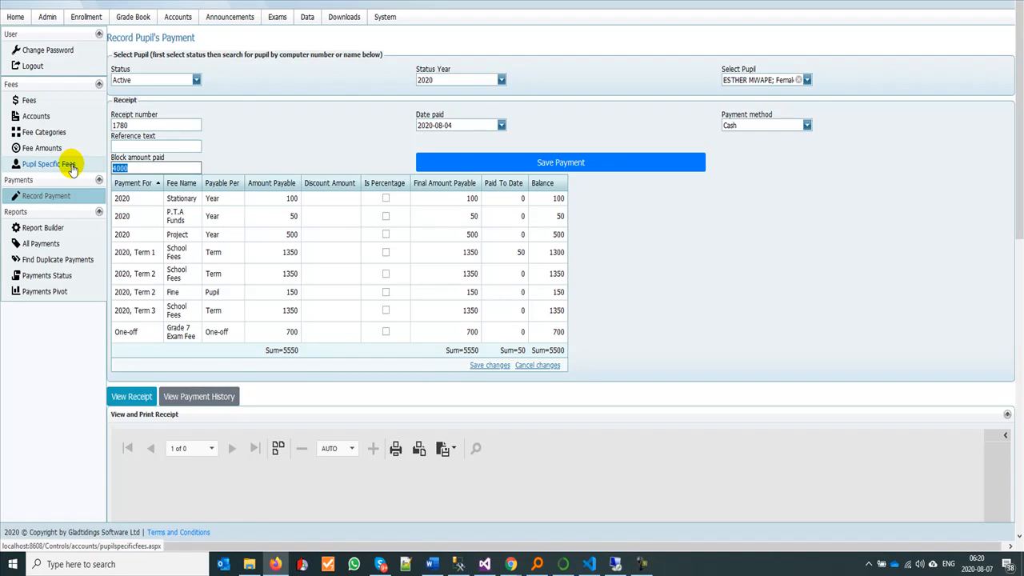
{"action": "type", "text": "850"}
{"action": "left_click", "coordinate": [610, 163]}
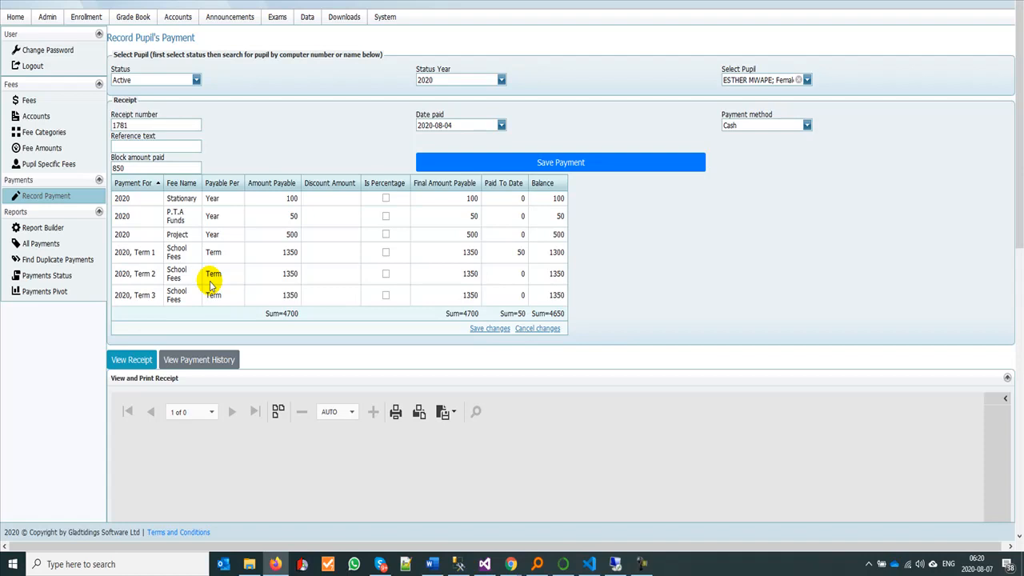
Step: Open the pupil's payment history report and examine how the payment was allocated across the fees, then return to the payment form
{"action": "left_click", "coordinate": [199, 360]}
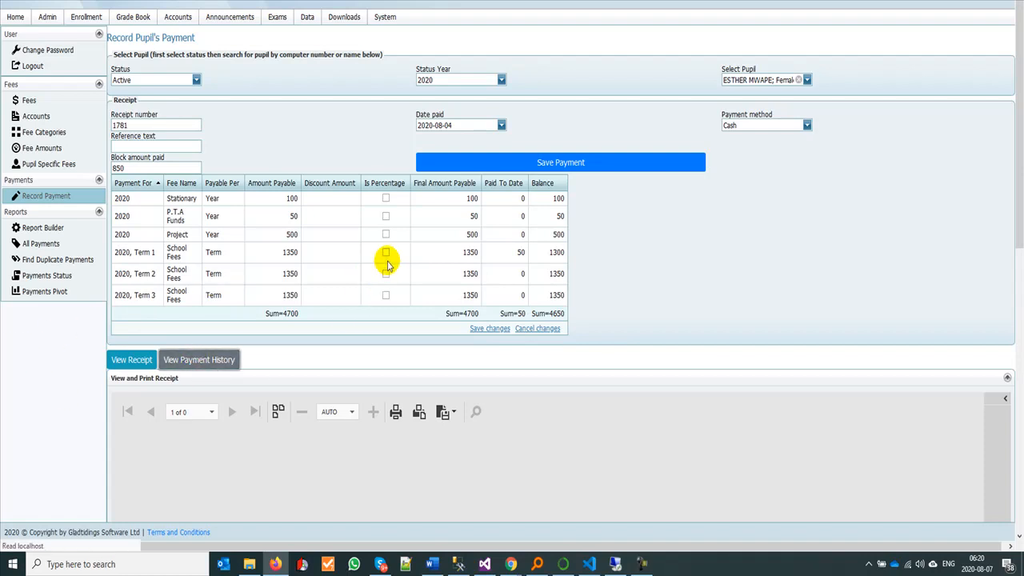
{"action": "scroll", "coordinate": [477, 414], "scroll_direction": "down", "scroll_amount": 5}
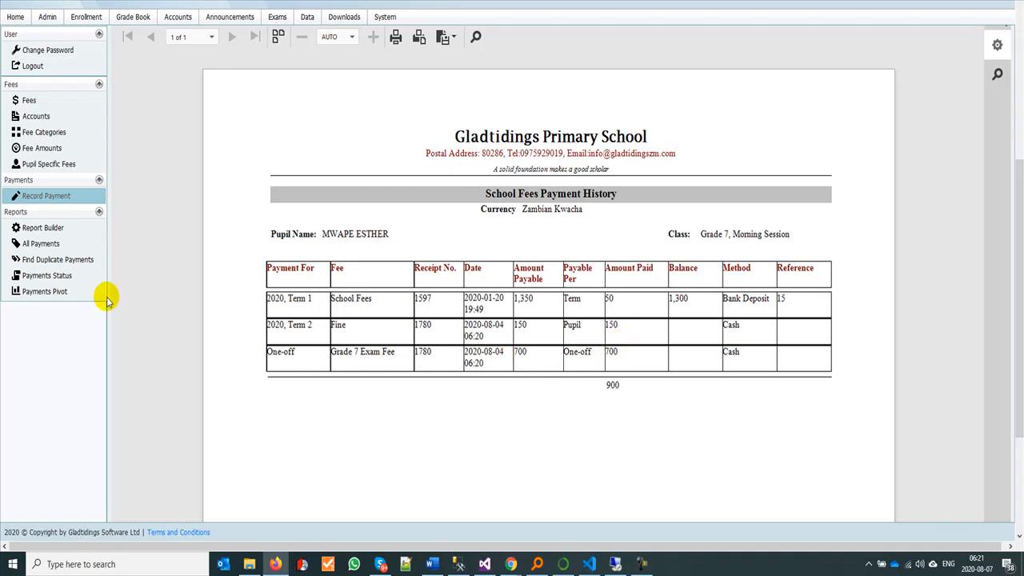
{"action": "scroll", "coordinate": [547, 357], "scroll_direction": "up", "scroll_amount": 3}
{"action": "scroll", "coordinate": [546, 358], "scroll_direction": "up", "scroll_amount": 2}
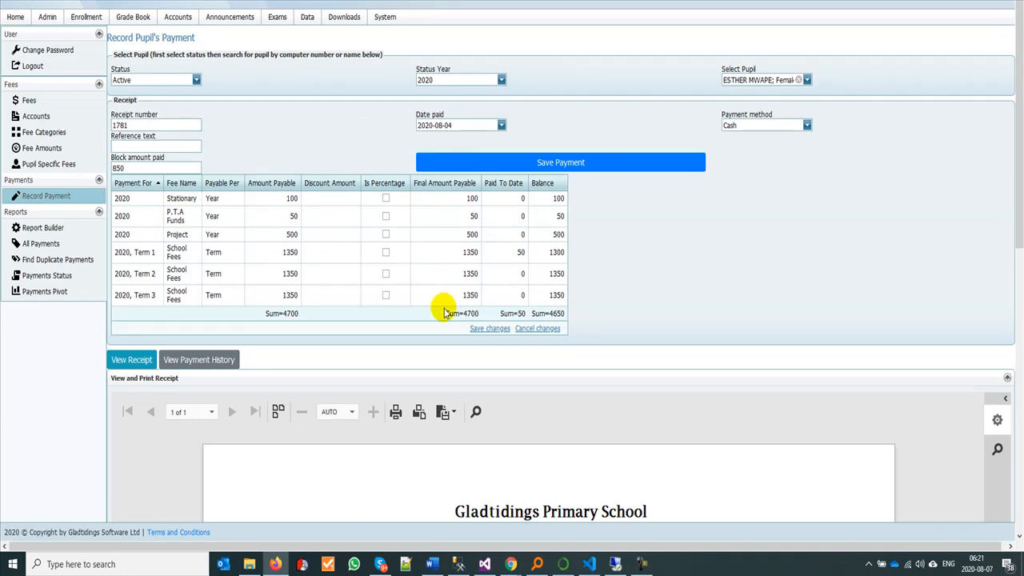
{"action": "left_click", "coordinate": [614, 160]}
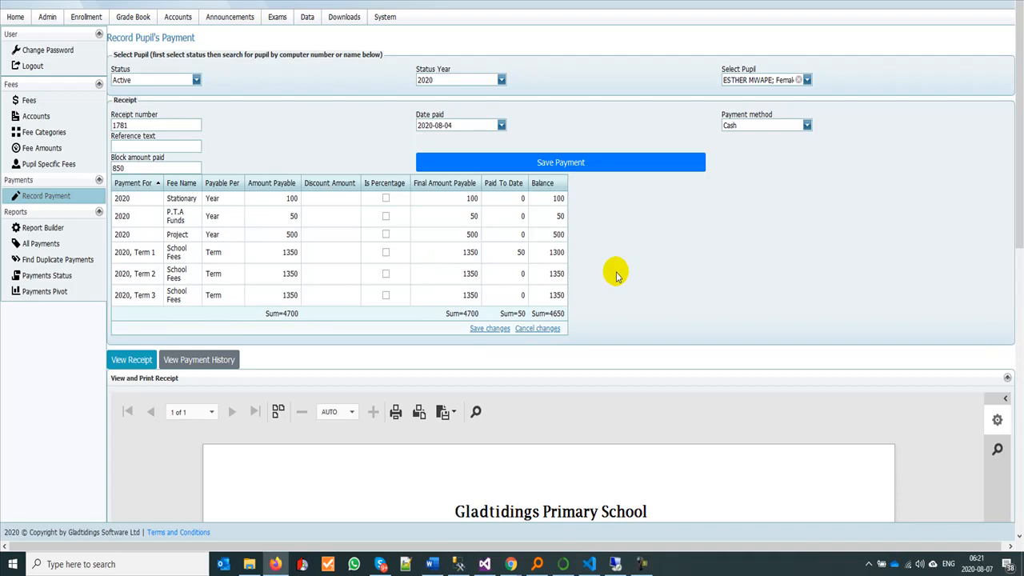